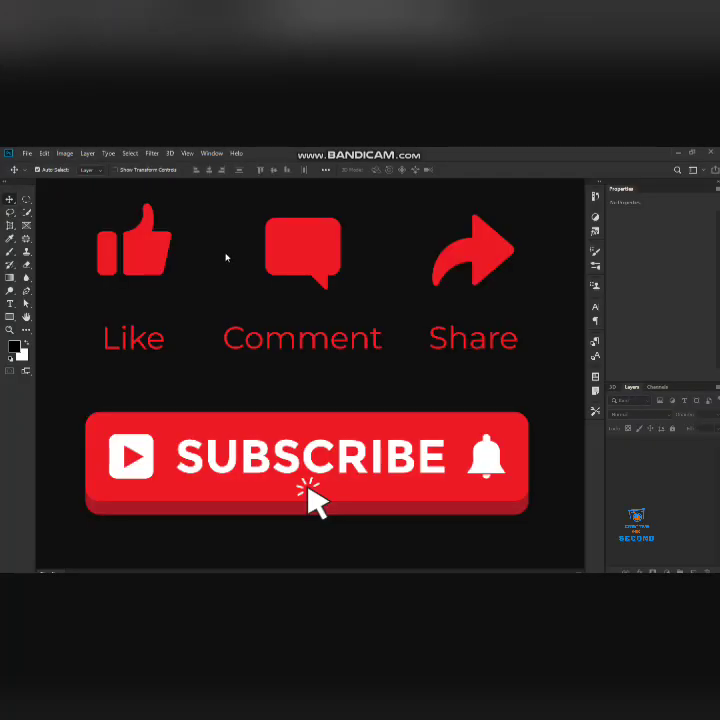
# Step: Open Photoshop's File menu to reach the commands for opening an image
pyautogui.click(28, 154)
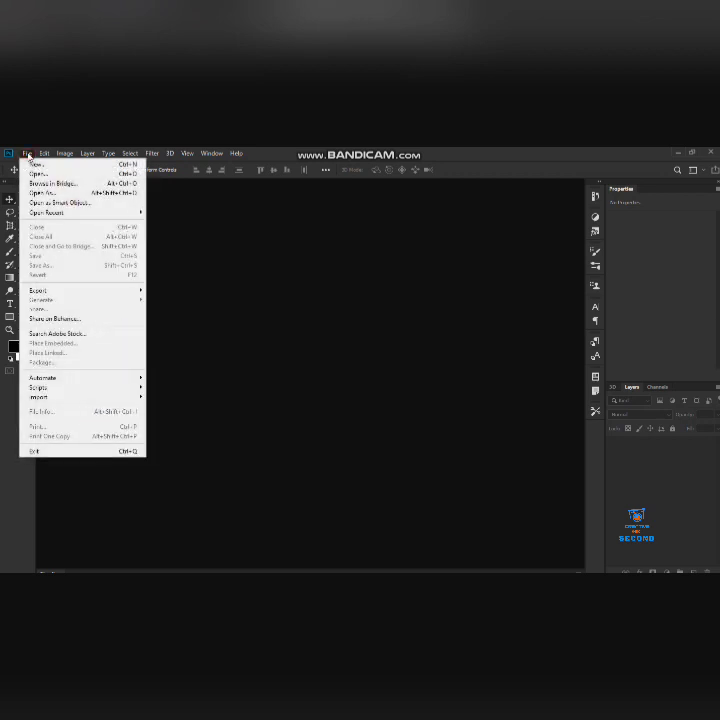
# Step: Open the portrait photo from the Downloads\IMG folder
pyautogui.click(90, 175)
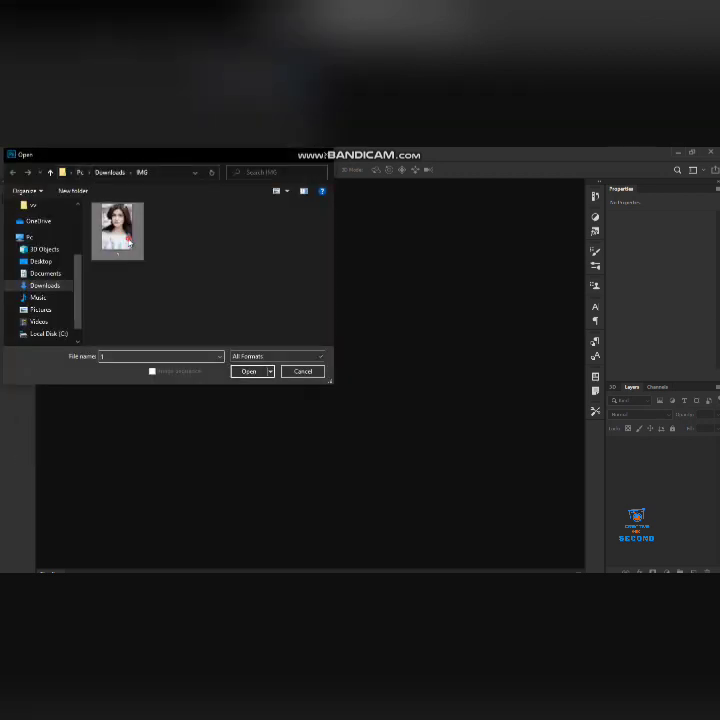
pyautogui.click(247, 371)
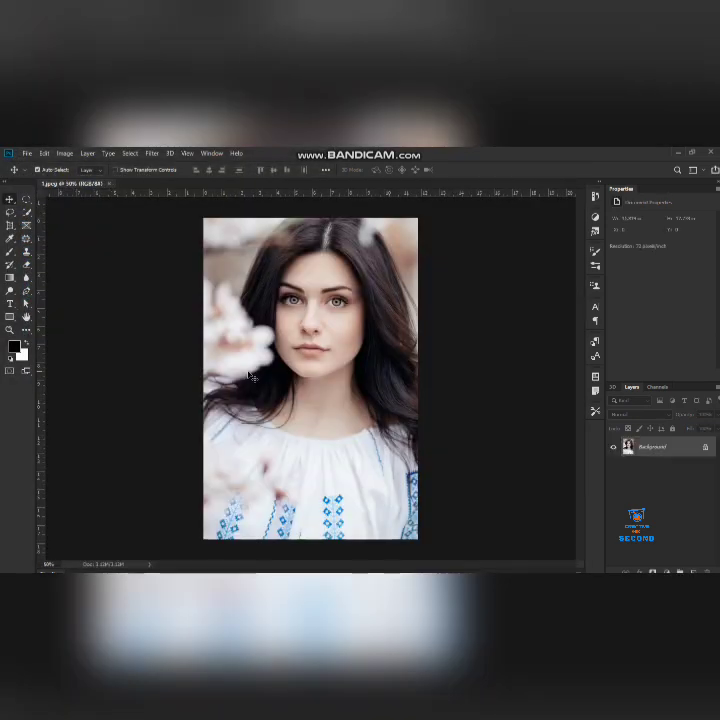
# Step: Unlock the background as Layer 0, duplicate it, and pick the plain Lasso tool
pyautogui.click(706, 448)
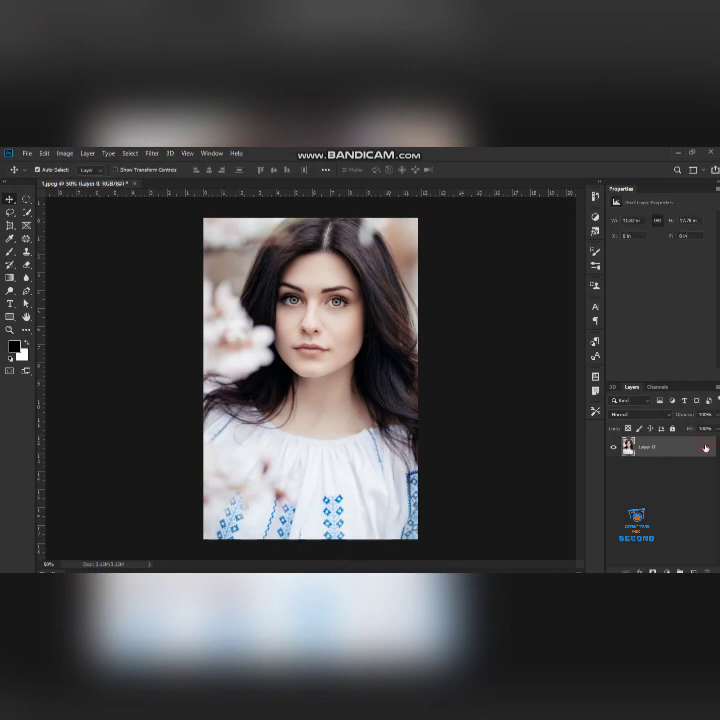
pyautogui.hotkey('ctrl', 'j')
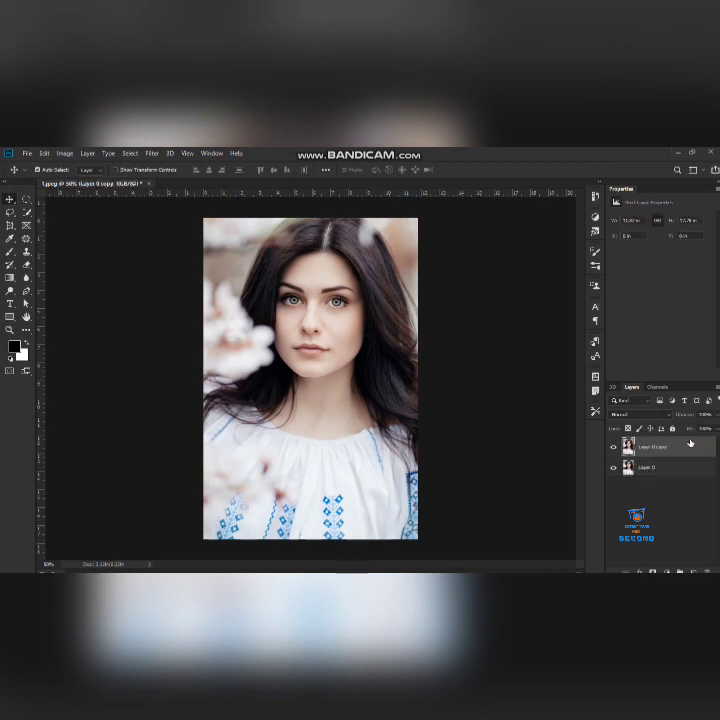
pyautogui.click(11, 213)
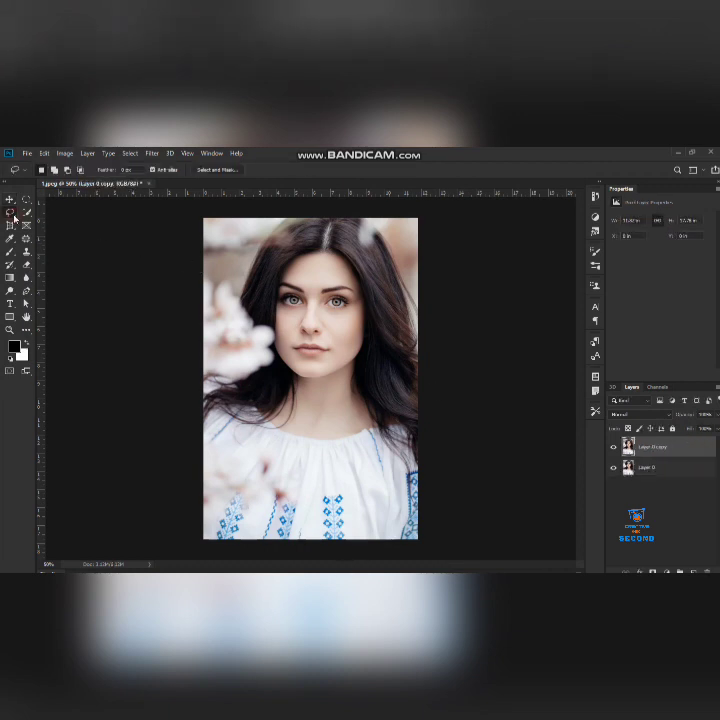
pyautogui.rightClick(11, 213)
pyautogui.click(50, 220)
# Step: Zoom in on the eyes and lasso-select both irises
pyautogui.moveTo(292, 298)
pyautogui.mouseDown()
pyautogui.moveTo(373, 379)
pyautogui.moveTo(291, 286)
pyautogui.mouseUp()
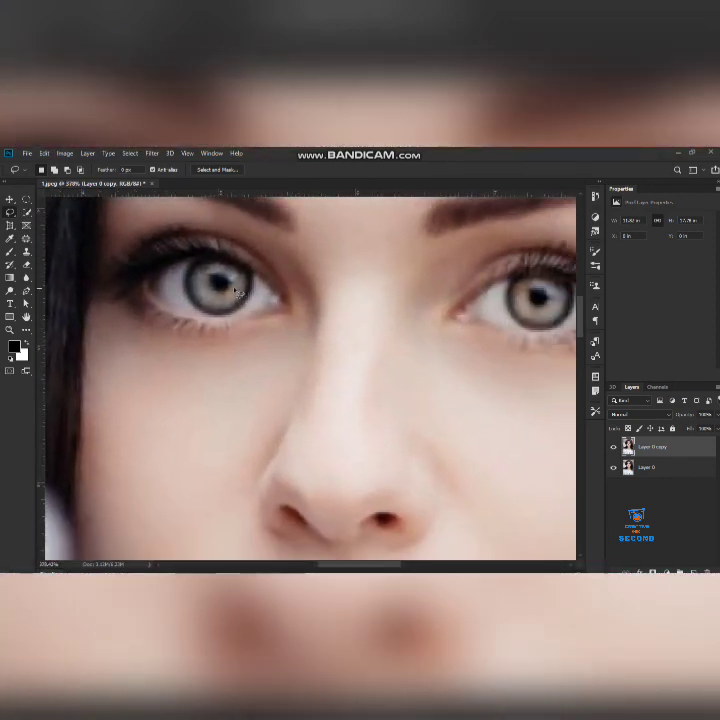
pyautogui.moveTo(197, 270)
pyautogui.mouseDown()
pyautogui.moveTo(250, 293)
pyautogui.moveTo(222, 257)
pyautogui.moveTo(198, 264)
pyautogui.mouseUp()
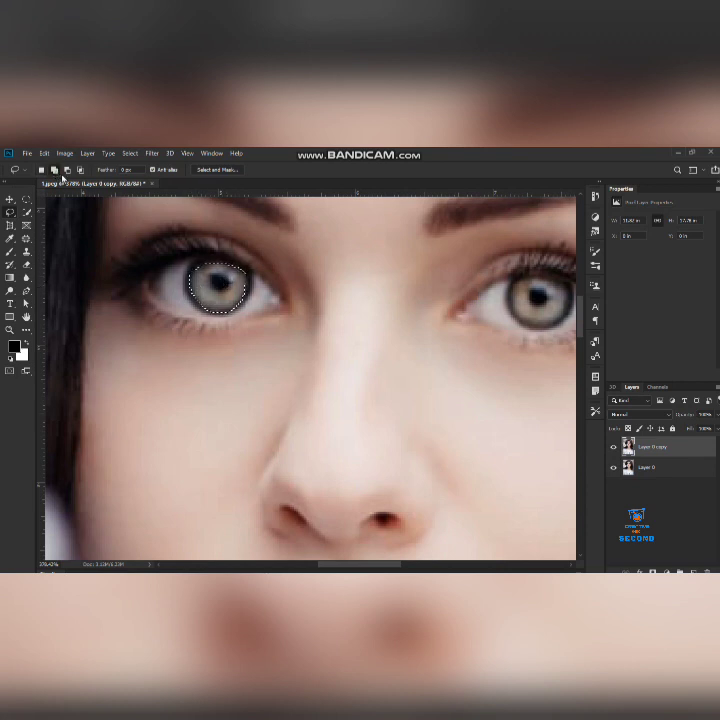
pyautogui.moveTo(512, 282)
pyautogui.mouseDown()
pyautogui.moveTo(519, 320)
pyautogui.moveTo(535, 333)
pyautogui.moveTo(554, 329)
pyautogui.moveTo(576, 307)
pyautogui.moveTo(545, 272)
pyautogui.moveTo(518, 264)
pyautogui.moveTo(505, 270)
pyautogui.moveTo(518, 287)
pyautogui.mouseUp()
pyautogui.moveTo(363, 334); pyautogui.dragTo(311, 335)
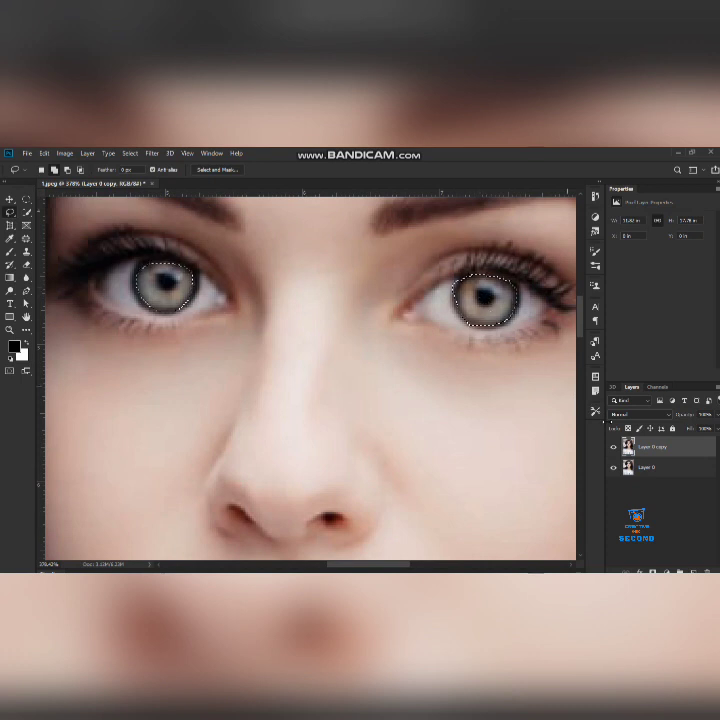
# Step: Add a clipped Hue/Saturation layer with Colorize on and Hue around 230 for blue irises
pyautogui.click(665, 572)
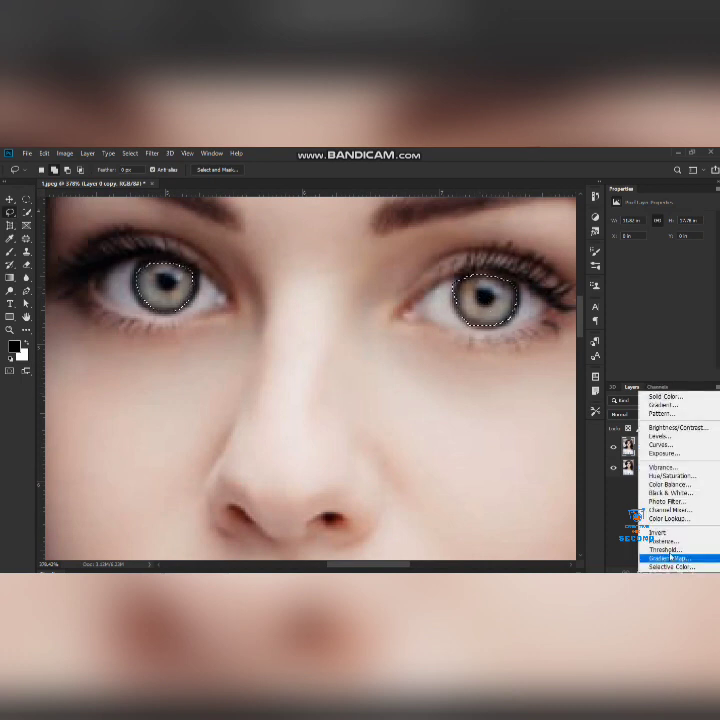
pyautogui.click(664, 476)
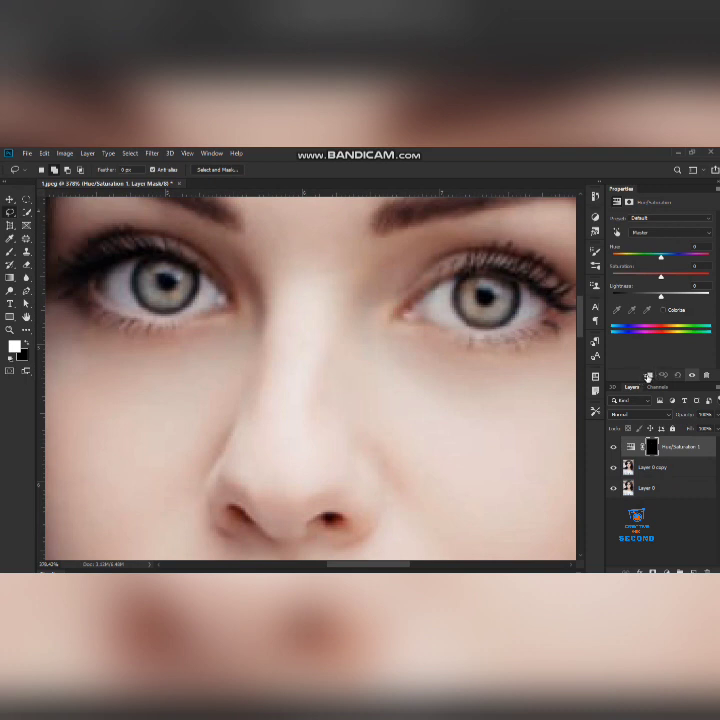
pyautogui.click(648, 375)
pyautogui.click(663, 310)
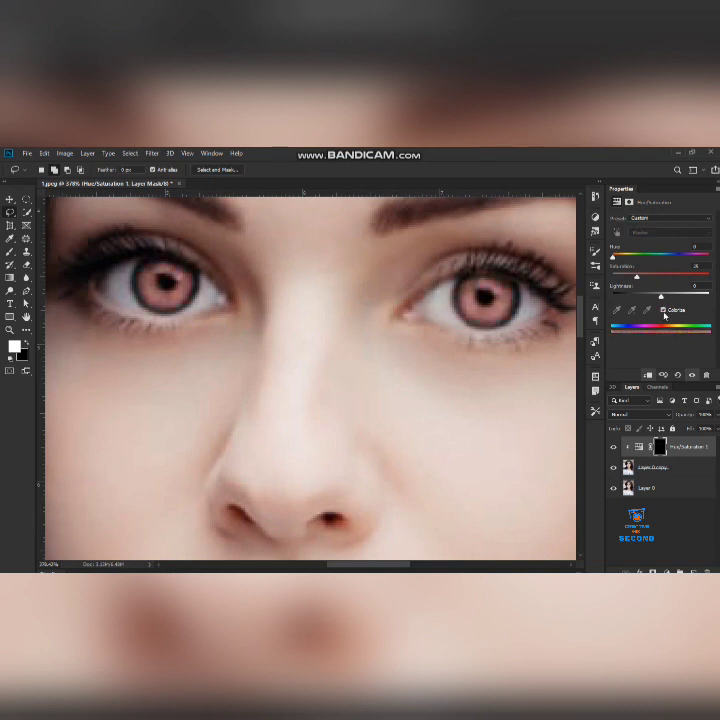
pyautogui.moveTo(613, 259)
pyautogui.mouseDown()
pyautogui.moveTo(639, 268)
pyautogui.moveTo(671, 260)
pyautogui.mouseUp()
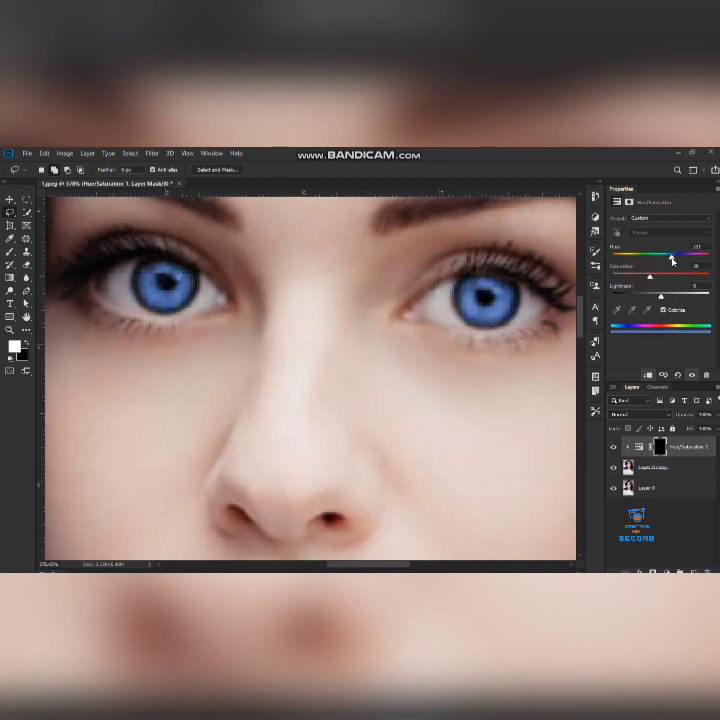
pyautogui.moveTo(671, 259); pyautogui.dragTo(674, 260)
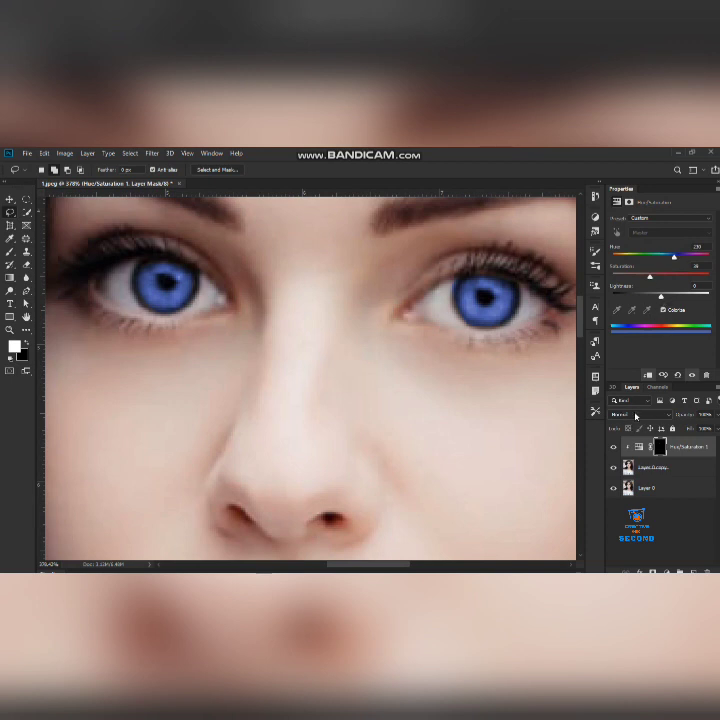
# Step: Set the iris adjustment's blend mode to Color and select the Brush tool
pyautogui.click(635, 416)
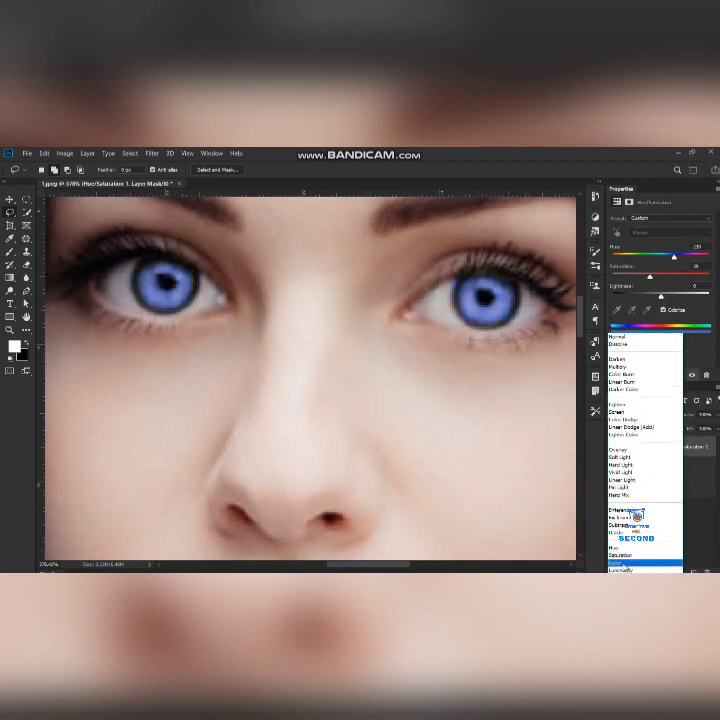
pyautogui.click(622, 564)
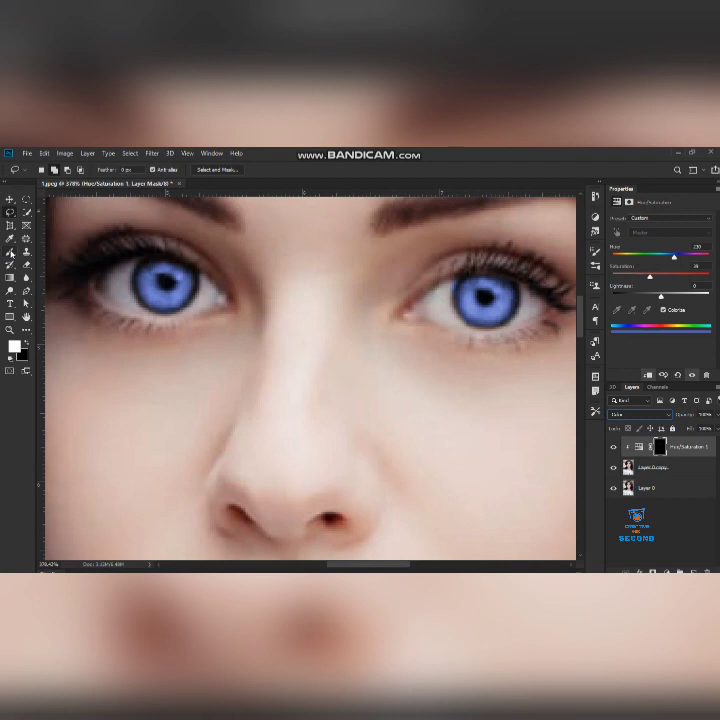
pyautogui.rightClick(10, 252)
pyautogui.click(44, 256)
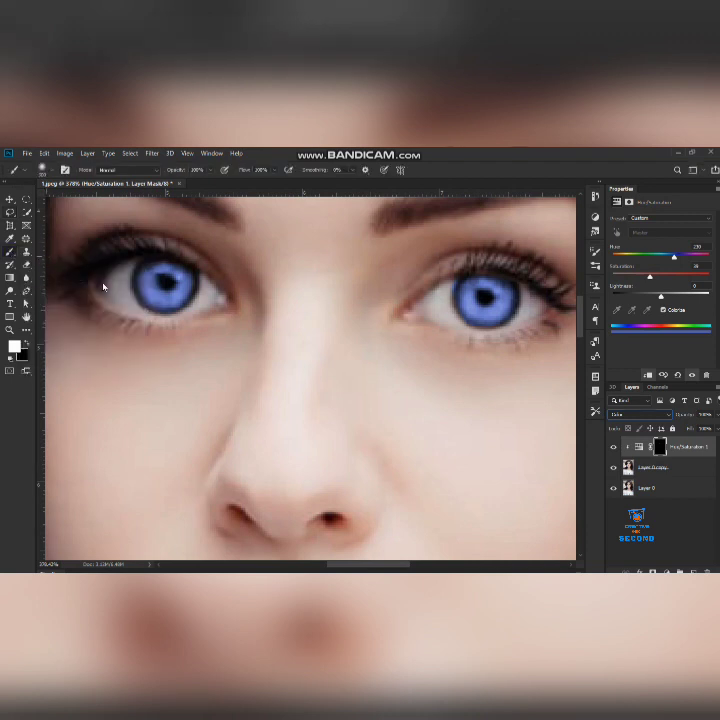
# Step: Shrink the brush and paint the blue tint evenly into the left iris mask
pyautogui.press('[')
pyautogui.press('[')
pyautogui.press('[')
pyautogui.press('[')
pyautogui.press('[')
pyautogui.press('[')
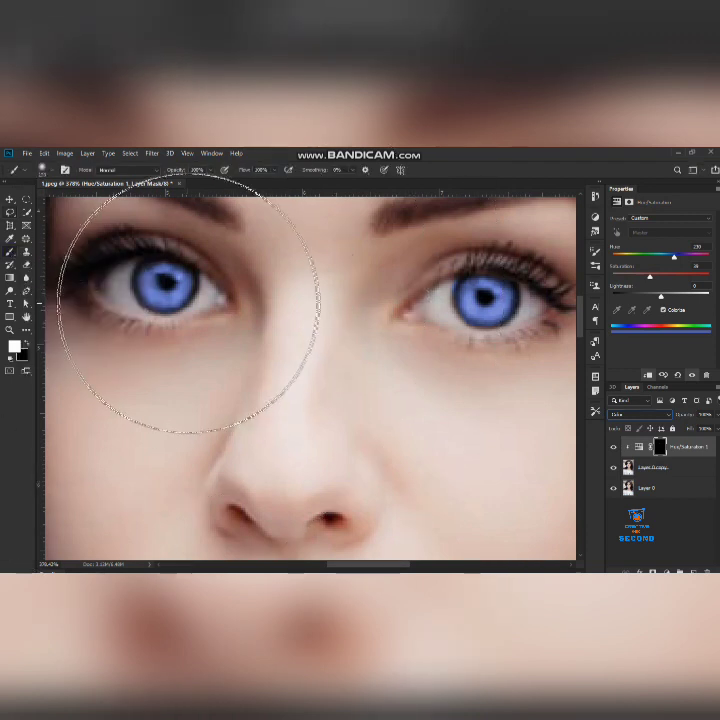
pyautogui.press('[')
pyautogui.press('[')
pyautogui.press('[')
pyautogui.press('[')
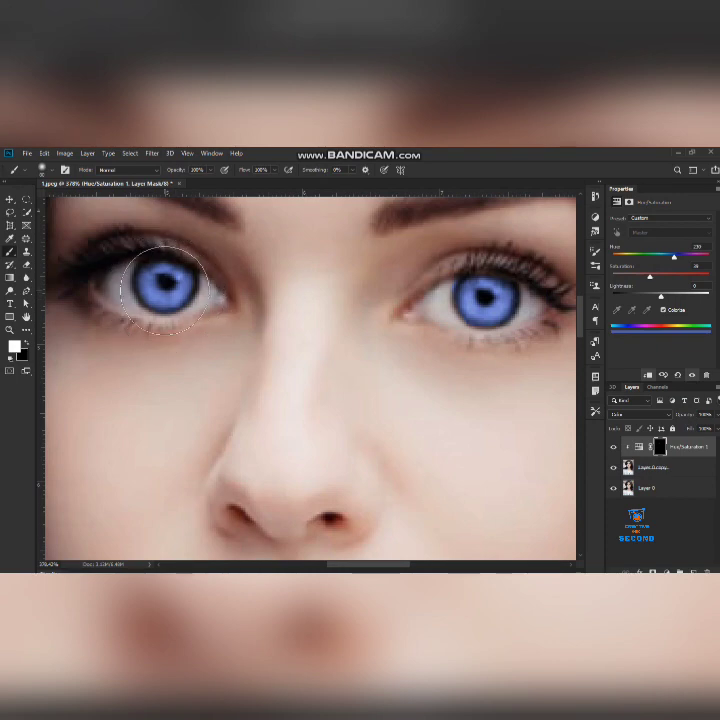
pyautogui.press('[')
pyautogui.press('[')
pyautogui.press('[')
pyautogui.press('[')
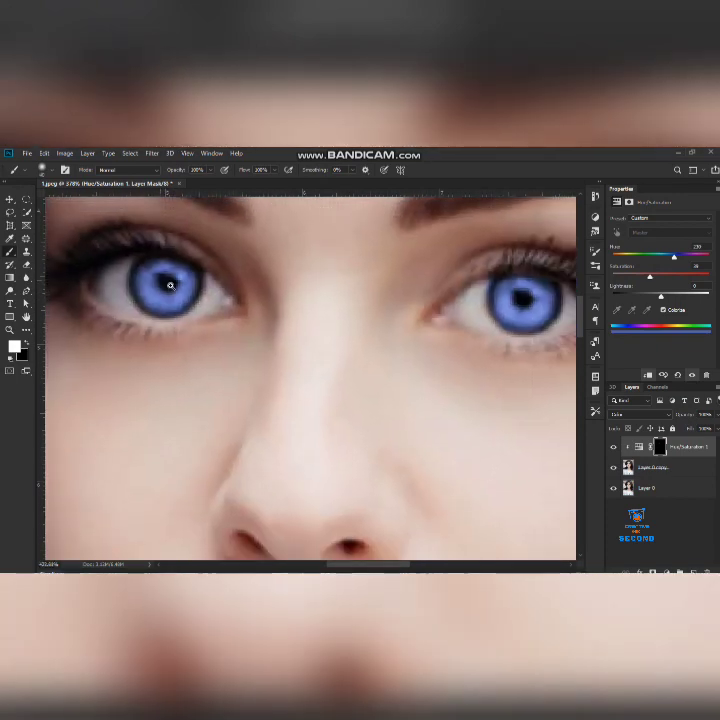
pyautogui.scroll(1, 165, 285)
pyautogui.moveTo(180, 305)
pyautogui.mouseDown()
pyautogui.moveTo(172, 276)
pyautogui.moveTo(167, 285)
pyautogui.mouseUp()
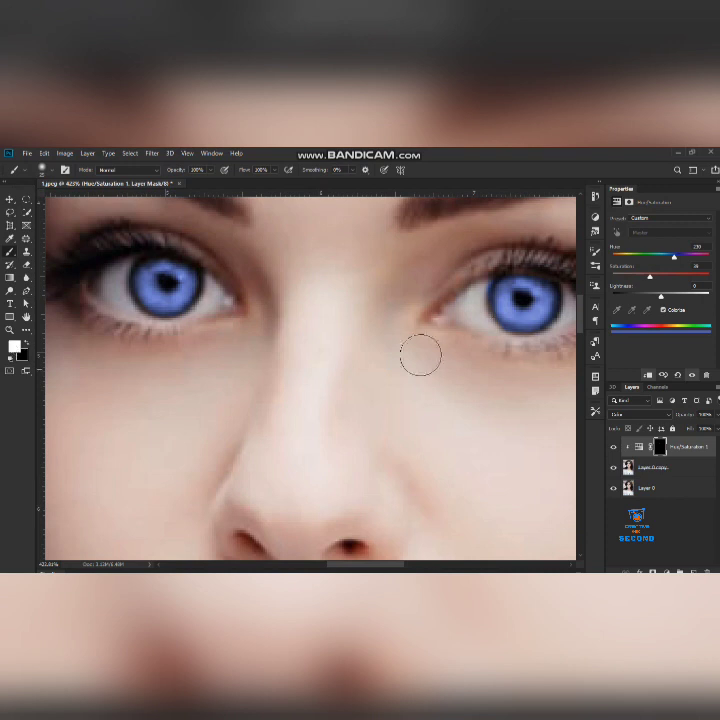
# Step: Refine the right iris mask, adding tint to the iris and removing spill from white and lid
pyautogui.press('x')
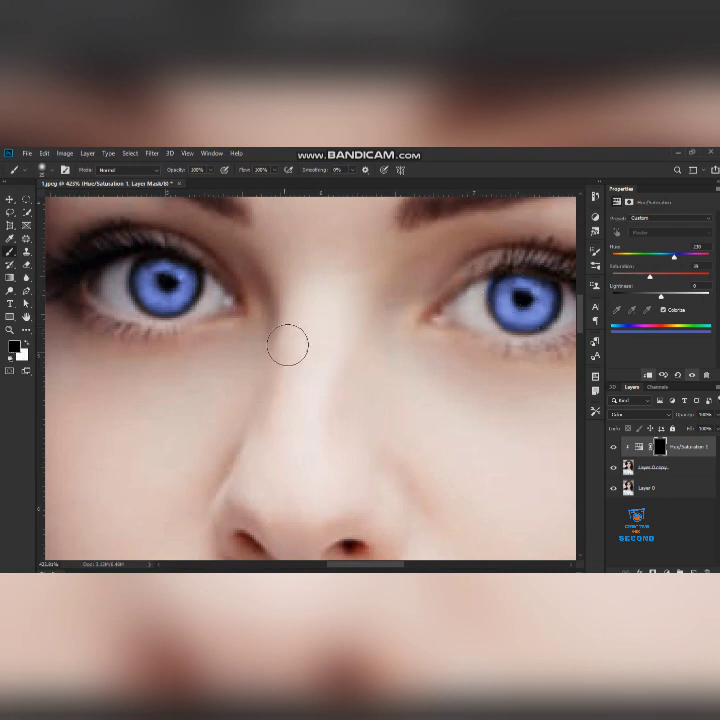
pyautogui.moveTo(476, 275)
pyautogui.mouseDown()
pyautogui.moveTo(466, 276)
pyautogui.moveTo(471, 265)
pyautogui.moveTo(467, 316)
pyautogui.mouseUp()
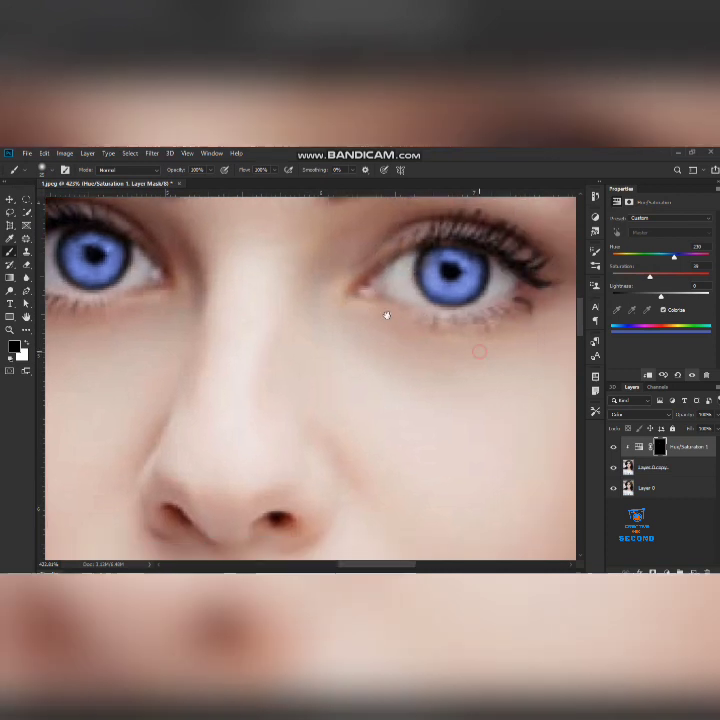
pyautogui.moveTo(487, 362); pyautogui.dragTo(386, 315)
pyautogui.press('x')
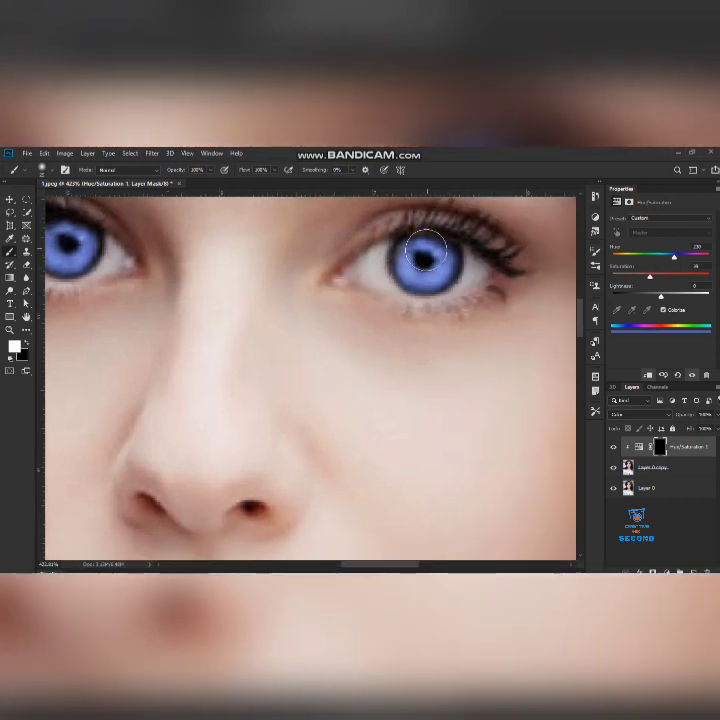
pyautogui.moveTo(421, 257); pyautogui.dragTo(472, 317)
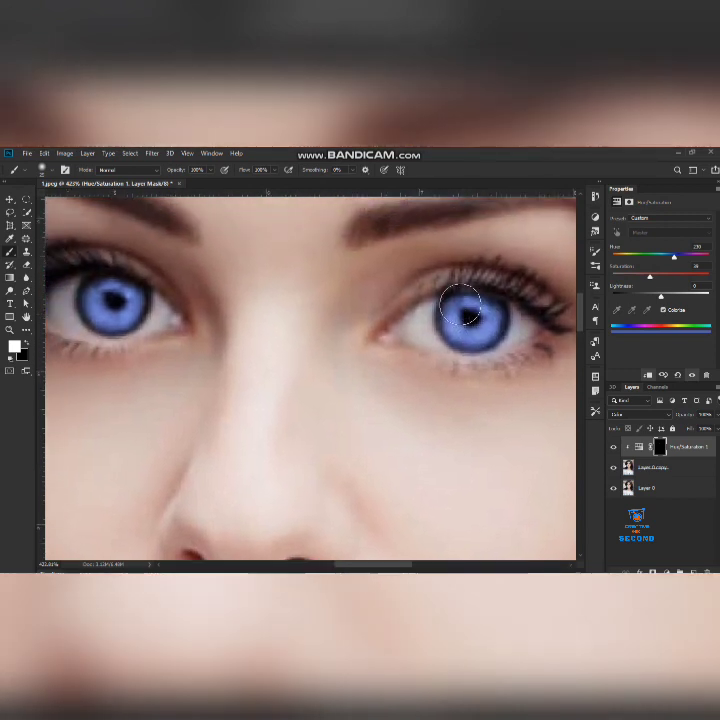
pyautogui.press('x')
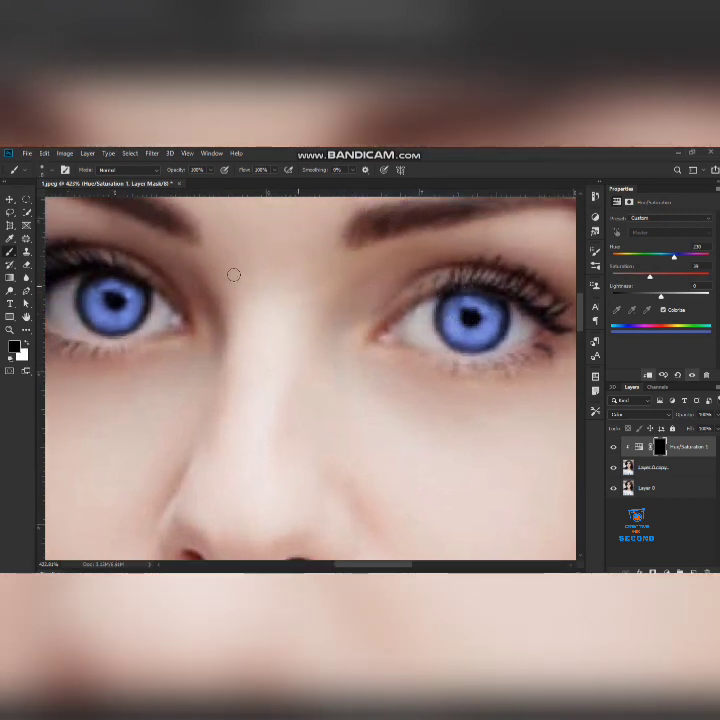
pyautogui.click(443, 289)
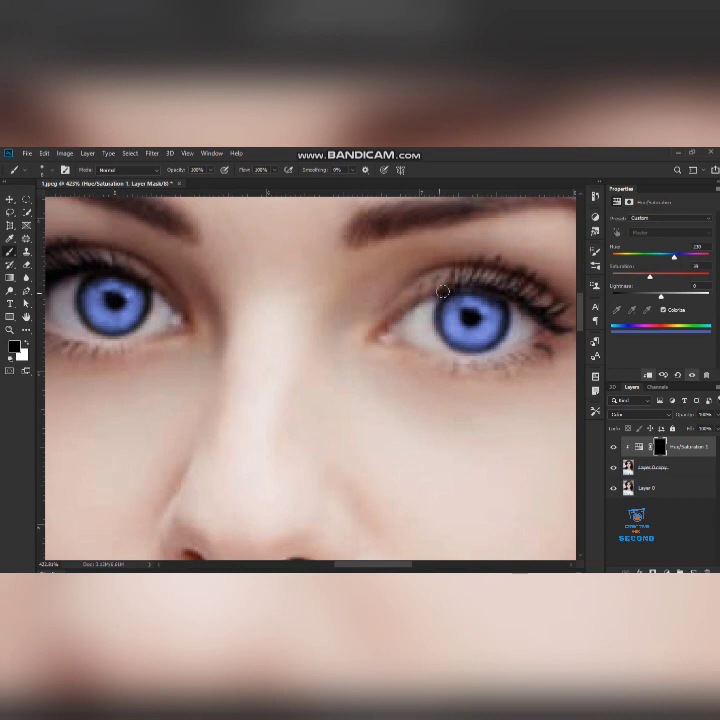
pyautogui.moveTo(443, 289); pyautogui.dragTo(520, 304)
# Step: Lower the iris tint's saturation and rename the layer 'eyes'
pyautogui.moveTo(662, 298)
pyautogui.mouseDown()
pyautogui.moveTo(653, 298)
pyautogui.moveTo(678, 262)
pyautogui.mouseUp()
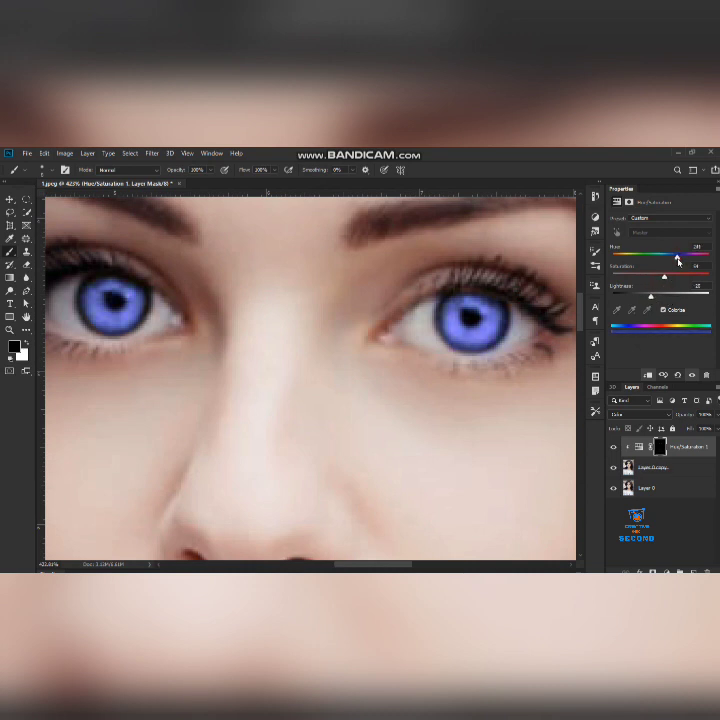
pyautogui.hotkey('ctrl', '0')
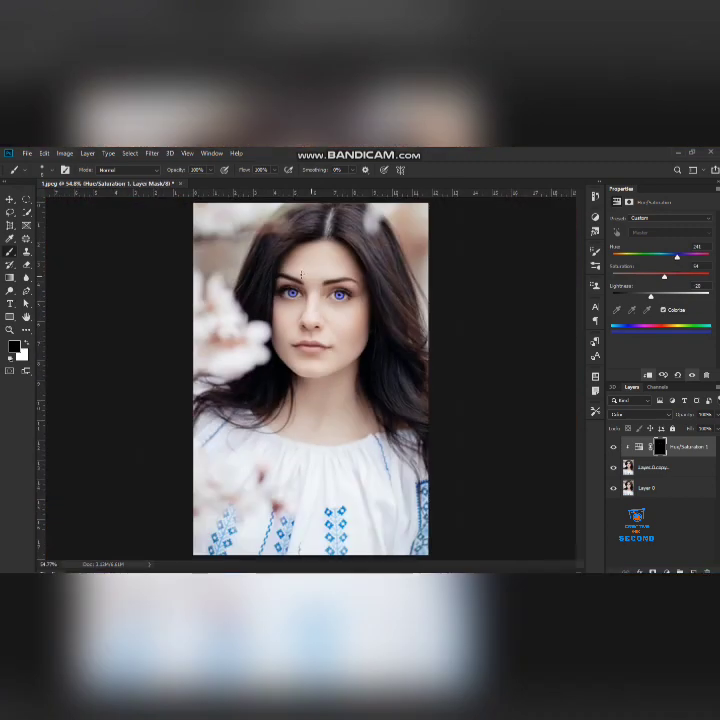
pyautogui.press('v')
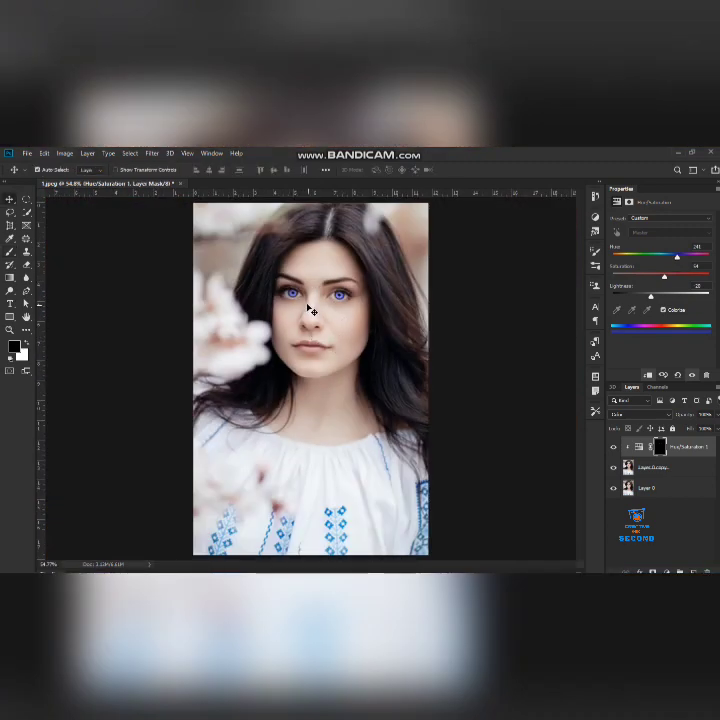
pyautogui.click(314, 405)
pyautogui.write('eyes')
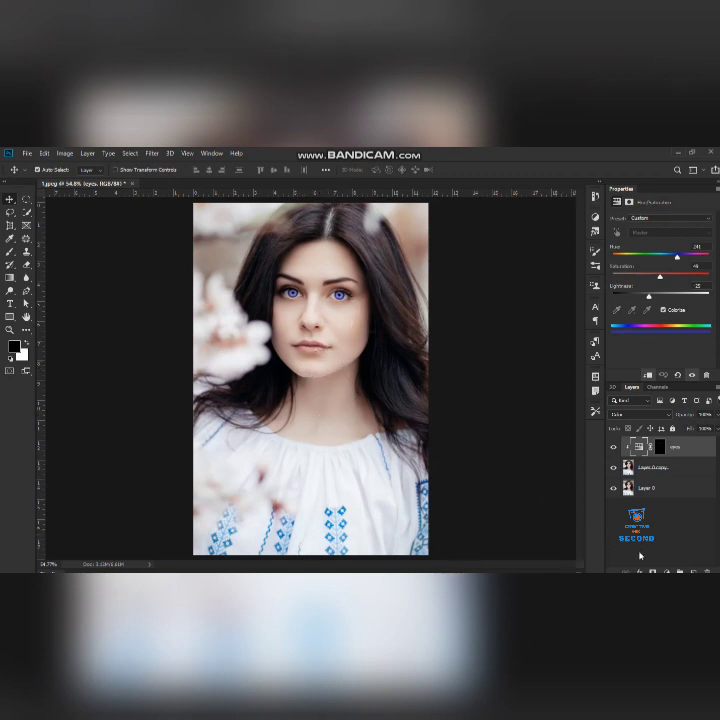
# Step: Add a clipped, colorized Hue/Saturation layer with Hue about 23 and Saturation about 46
pyautogui.click(666, 571)
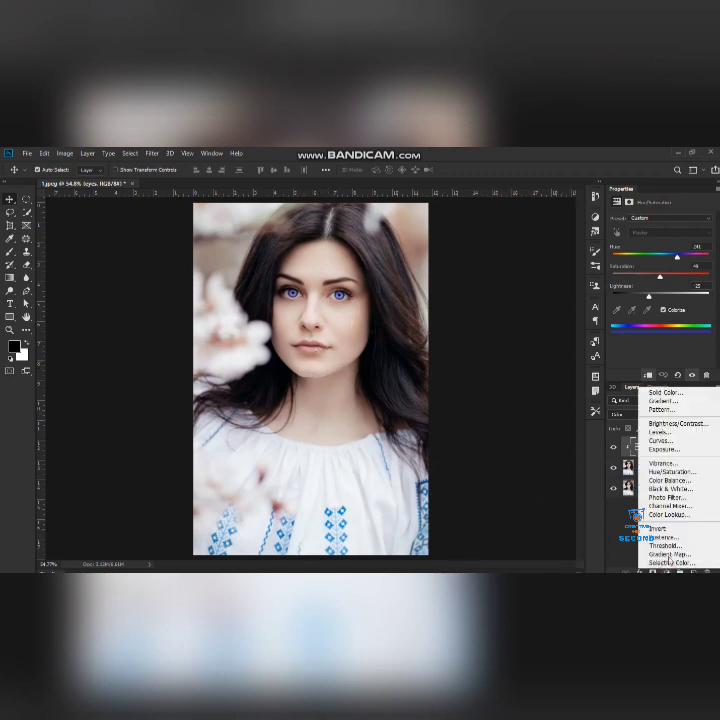
pyautogui.click(660, 471)
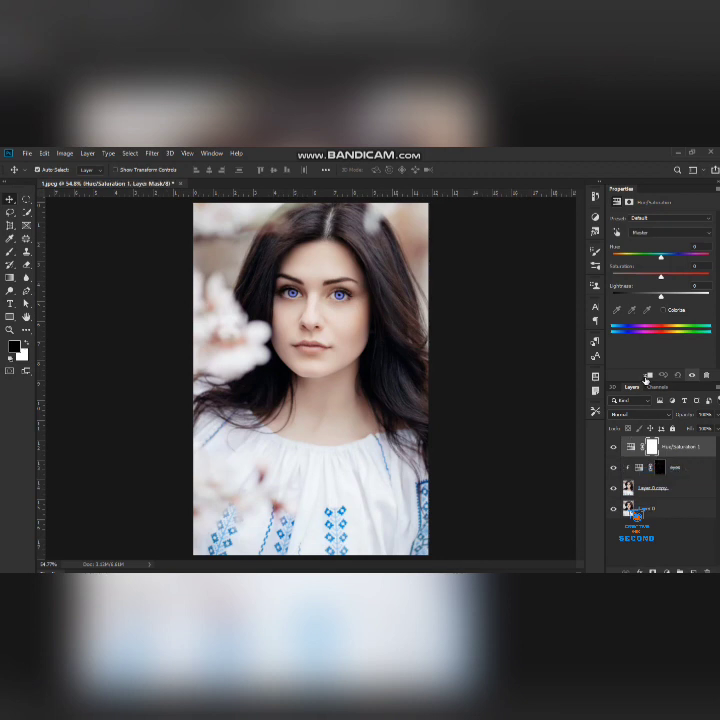
pyautogui.click(647, 376)
pyautogui.click(662, 311)
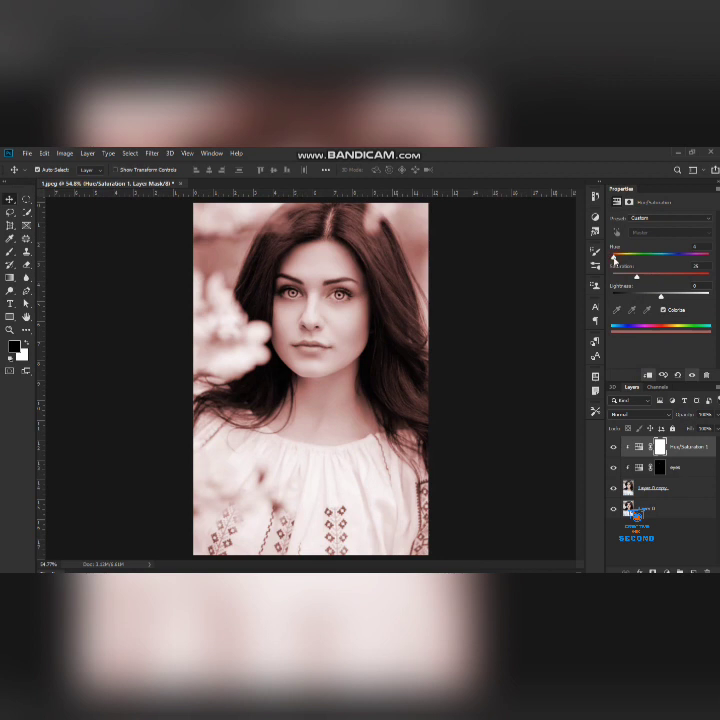
pyautogui.moveTo(615, 259); pyautogui.dragTo(625, 259)
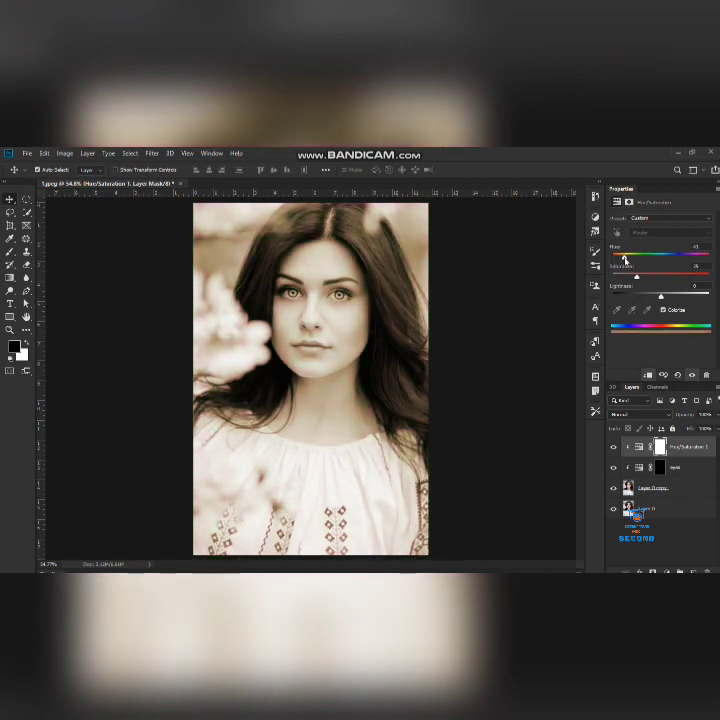
pyautogui.moveTo(635, 272)
pyautogui.mouseDown()
pyautogui.moveTo(656, 276)
pyautogui.moveTo(652, 299)
pyautogui.mouseUp()
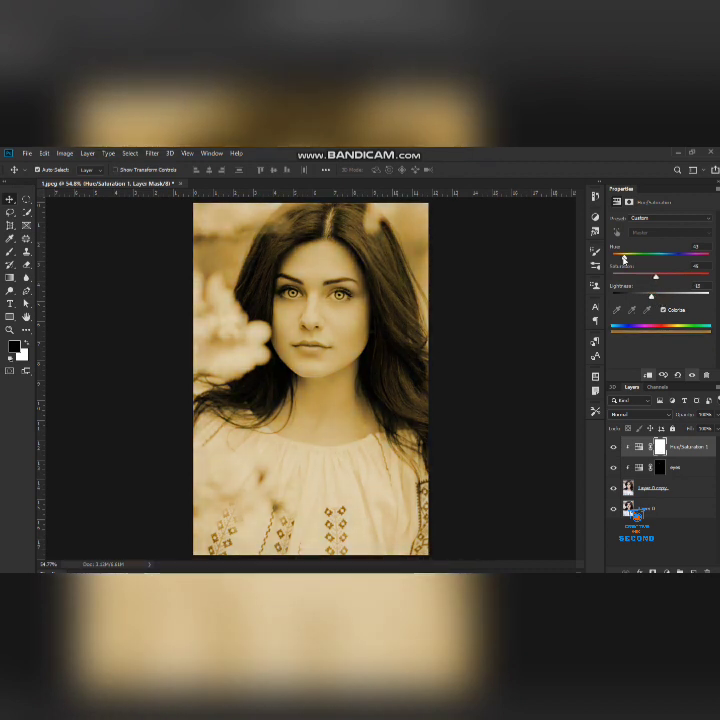
pyautogui.moveTo(626, 258); pyautogui.dragTo(620, 258)
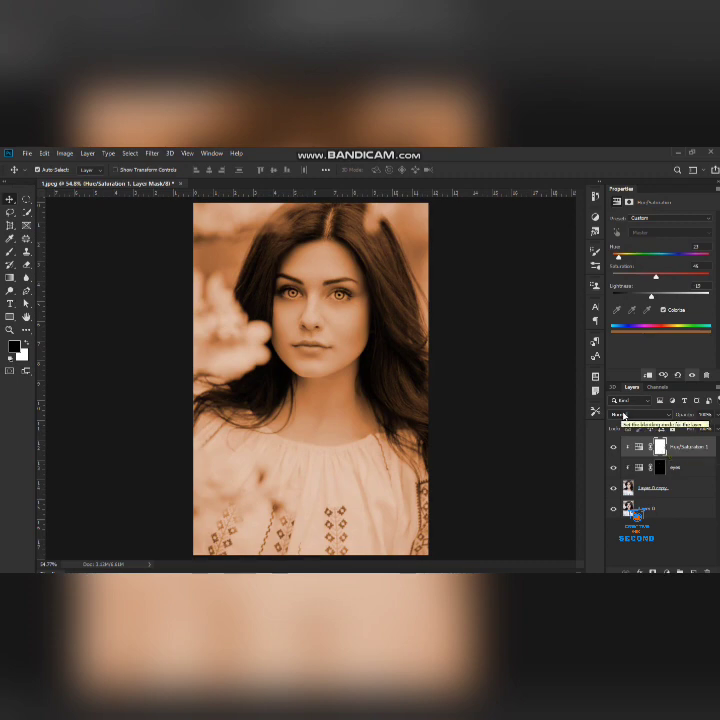
# Step: Set the warm tint layer's blend mode to Color and test-invert its mask
pyautogui.click(630, 414)
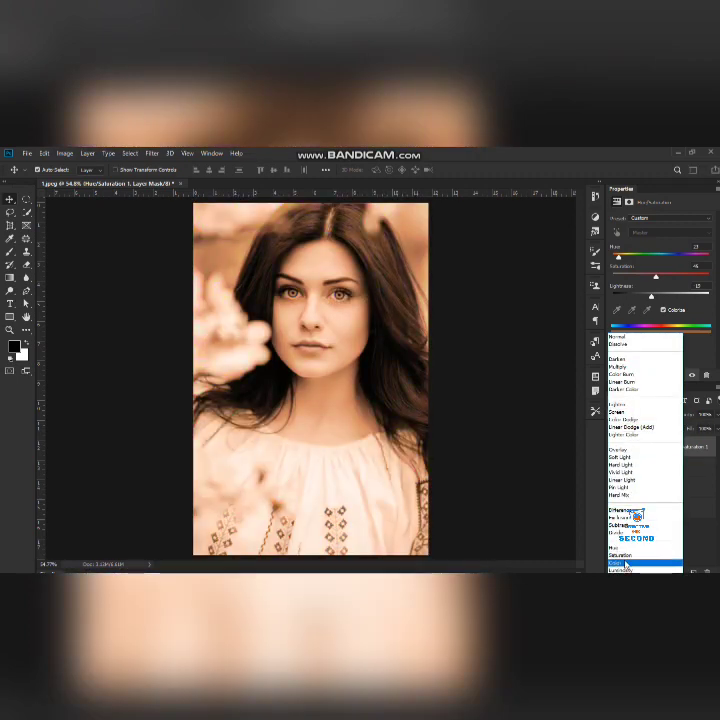
pyautogui.click(625, 564)
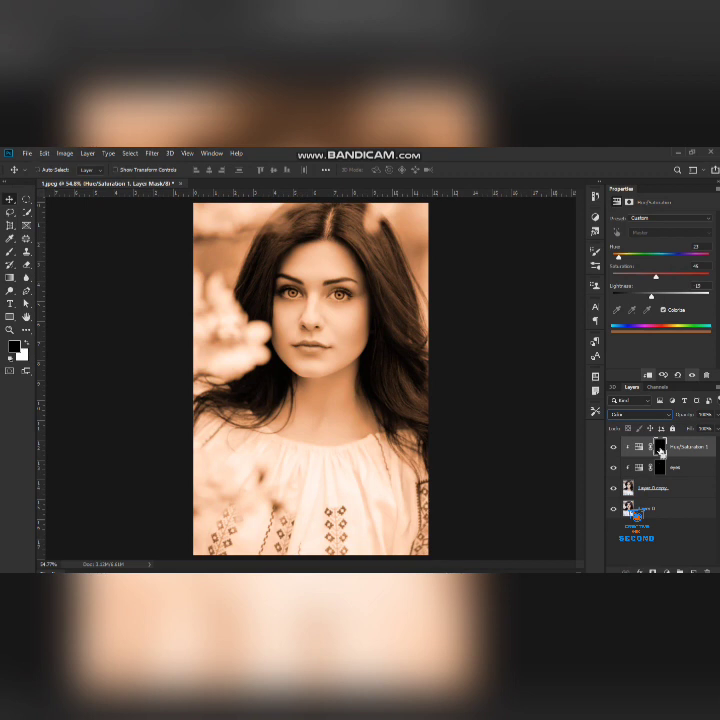
pyautogui.hotkey('ctrl', 'i')
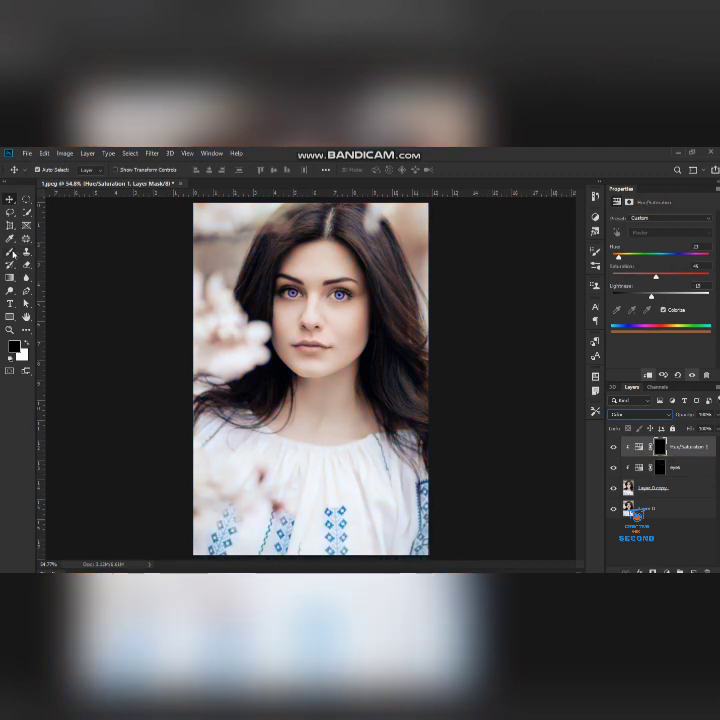
pyautogui.hotkey('ctrl', 'i')
# Step: Invert the warm tint's mask to hide it and ready a white brush
pyautogui.click(64, 153)
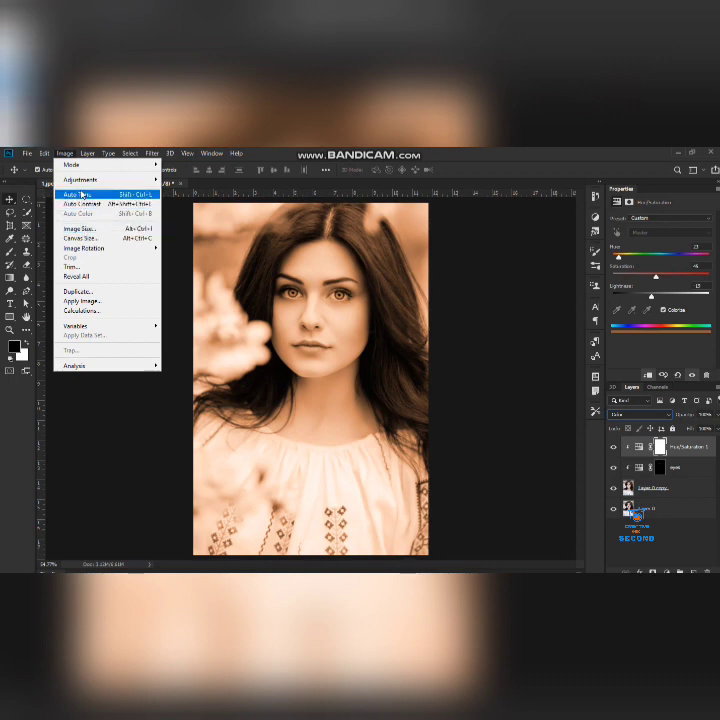
pyautogui.moveTo(82, 179)
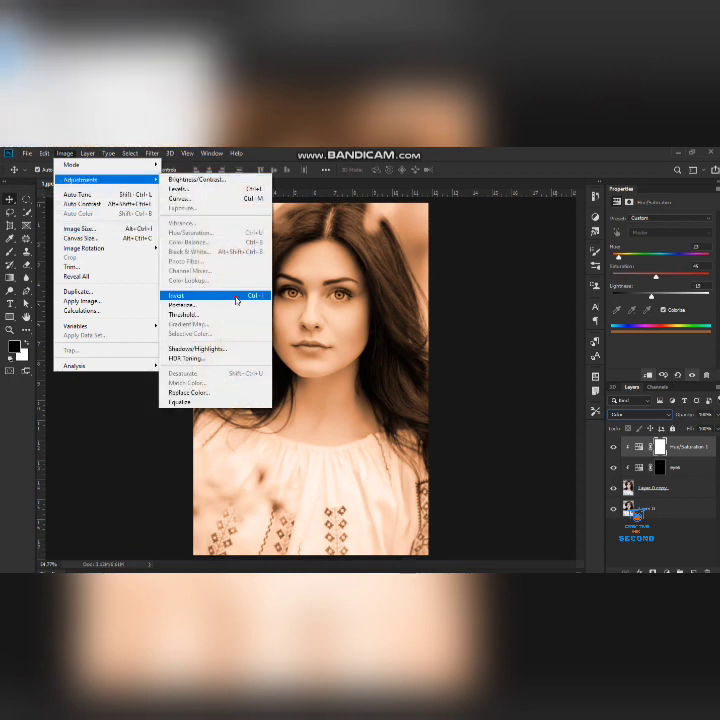
pyautogui.click(236, 298)
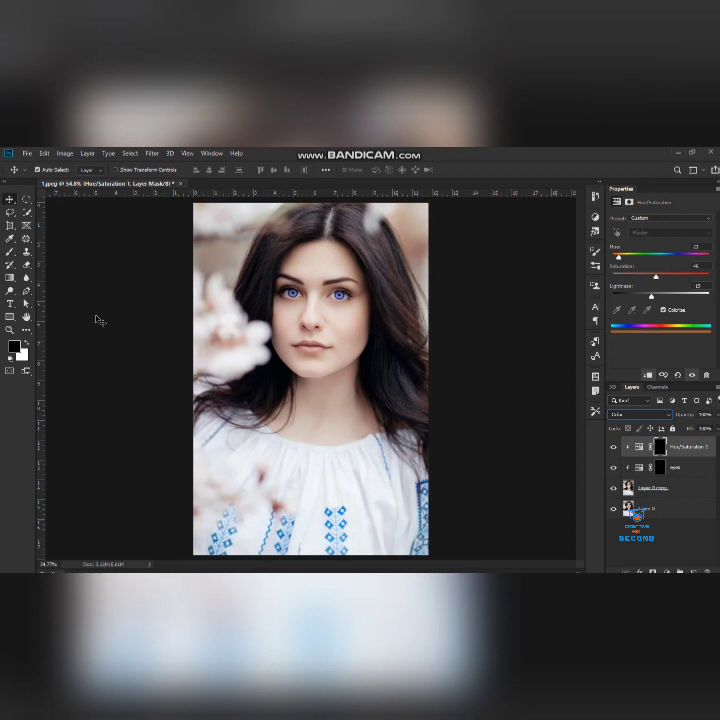
pyautogui.rightClick(10, 253)
pyautogui.click(57, 257)
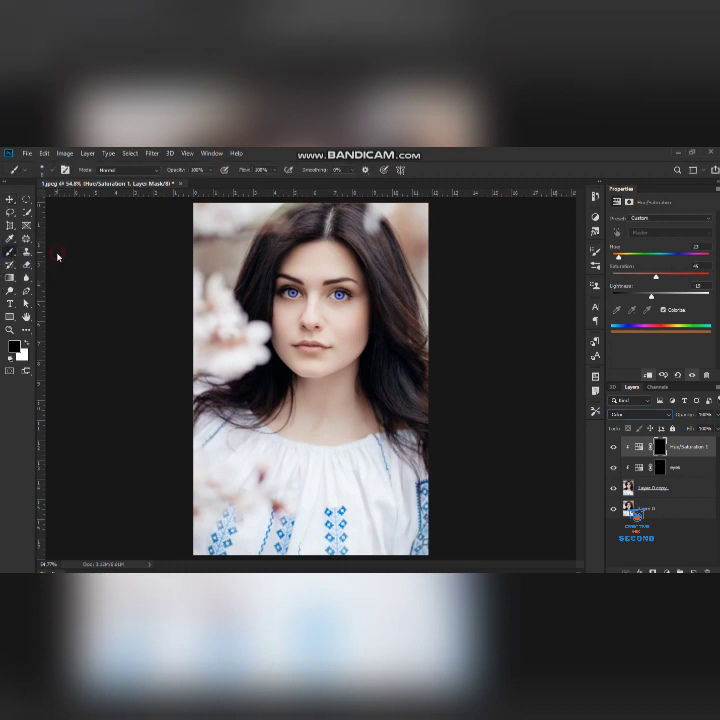
pyautogui.press('x')
# Step: Paint the warm tone back over the chin, nose, lips and both cheeks
pyautogui.moveTo(342, 410); pyautogui.dragTo(330, 391)
pyautogui.scroll(2, 318, 367)
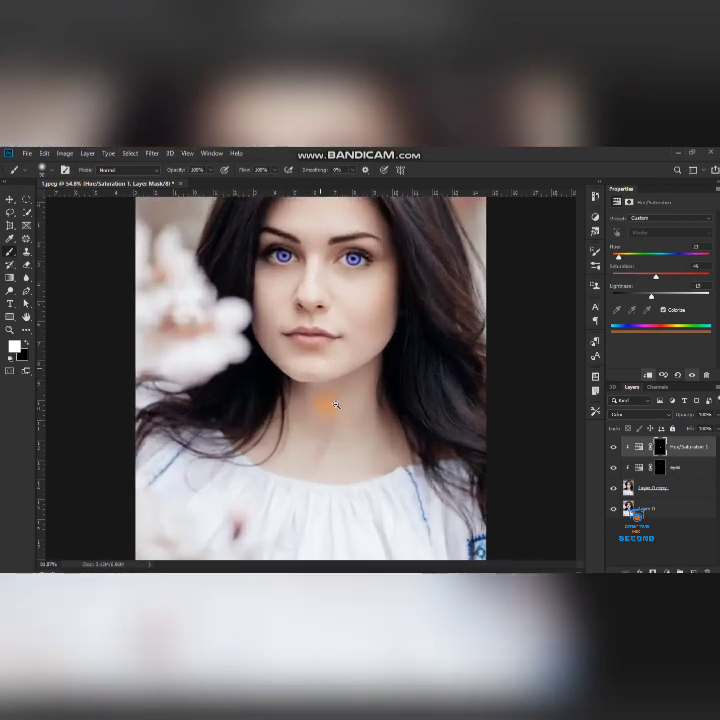
pyautogui.scroll(1, 307, 341)
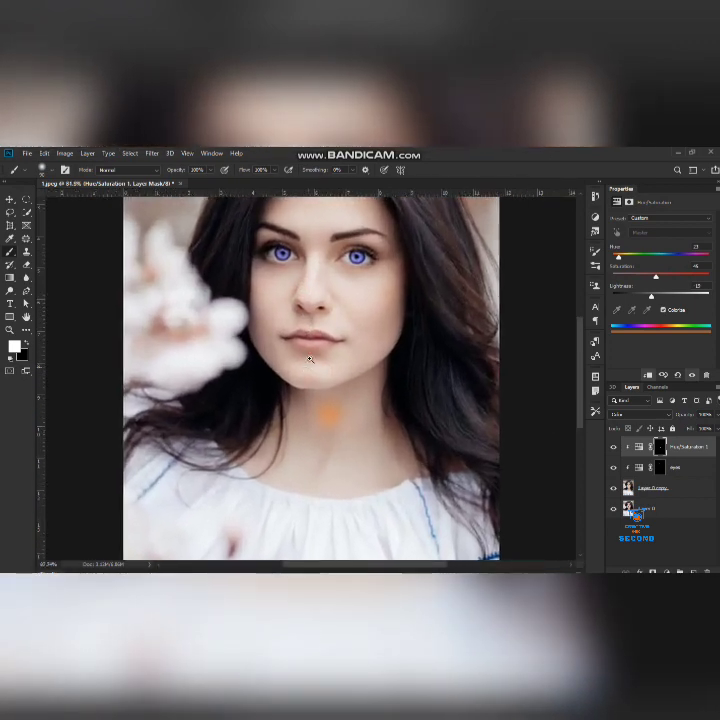
pyautogui.moveTo(300, 290)
pyautogui.mouseDown()
pyautogui.moveTo(283, 332)
pyautogui.moveTo(336, 296)
pyautogui.moveTo(349, 307)
pyautogui.moveTo(331, 349)
pyautogui.moveTo(294, 363)
pyautogui.moveTo(299, 371)
pyautogui.moveTo(310, 373)
pyautogui.moveTo(322, 320)
pyautogui.mouseUp()
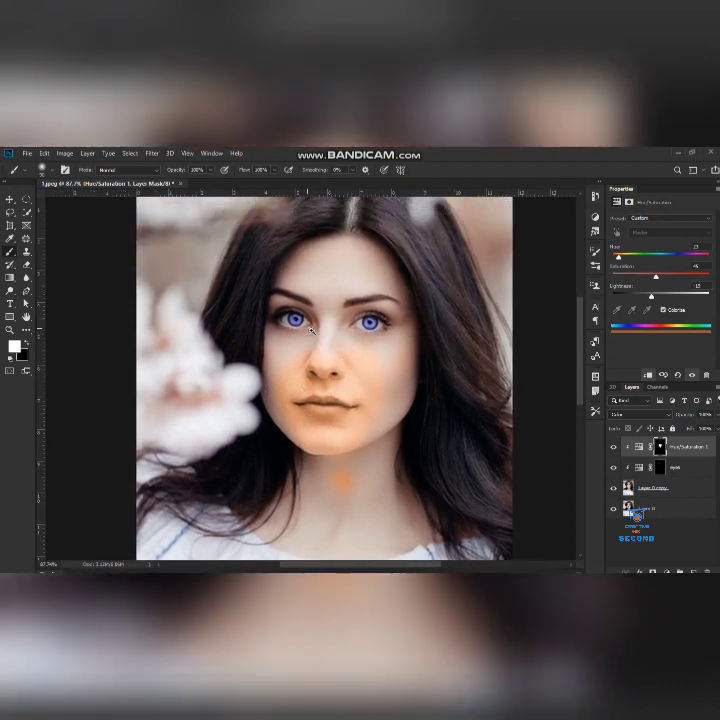
pyautogui.scroll(3, 322, 325)
pyautogui.moveTo(292, 363)
pyautogui.mouseDown()
pyautogui.moveTo(374, 423)
pyautogui.moveTo(403, 455)
pyautogui.moveTo(472, 426)
pyautogui.moveTo(464, 450)
pyautogui.moveTo(468, 445)
pyautogui.moveTo(410, 500)
pyautogui.moveTo(432, 494)
pyautogui.mouseUp()
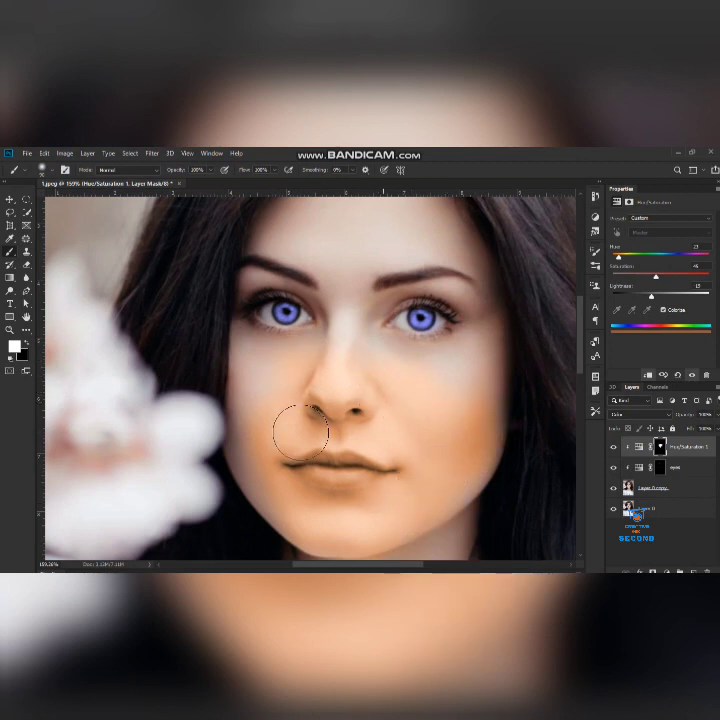
pyautogui.moveTo(296, 418); pyautogui.dragTo(336, 376)
pyautogui.moveTo(293, 405)
pyautogui.mouseDown()
pyautogui.moveTo(320, 450)
pyautogui.moveTo(305, 415)
pyautogui.moveTo(332, 464)
pyautogui.moveTo(360, 485)
pyautogui.mouseUp()
pyautogui.moveTo(452, 510)
pyautogui.mouseDown()
pyautogui.moveTo(482, 434)
pyautogui.moveTo(501, 428)
pyautogui.mouseUp()
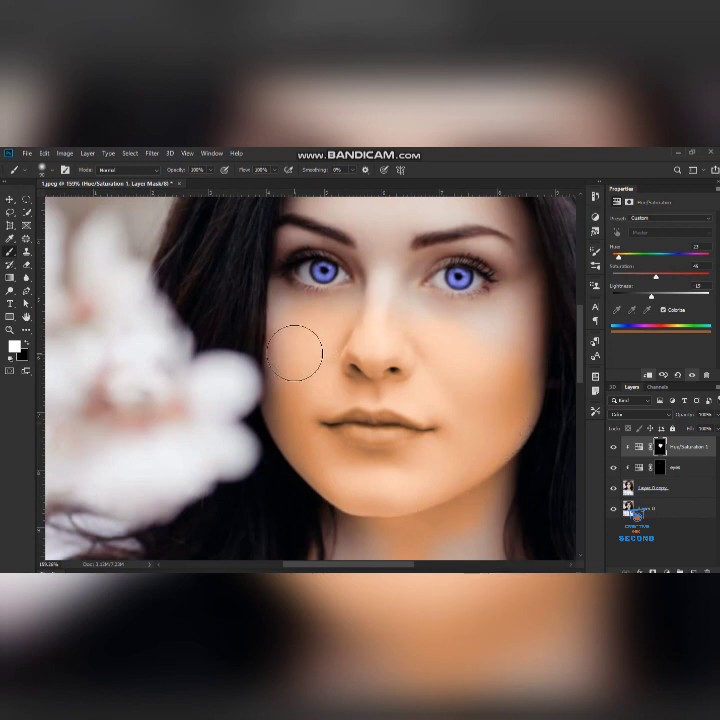
pyautogui.press('[')
pyautogui.press('[')
pyautogui.press('[')
# Step: Paint warm tone between the brows and beside the right eye
pyautogui.click(361, 303)
pyautogui.moveTo(363, 290)
pyautogui.mouseDown()
pyautogui.moveTo(373, 252)
pyautogui.moveTo(376, 292)
pyautogui.moveTo(387, 259)
pyautogui.moveTo(402, 285)
pyautogui.moveTo(429, 305)
pyautogui.mouseUp()
pyautogui.hscroll(3, 479, 360)
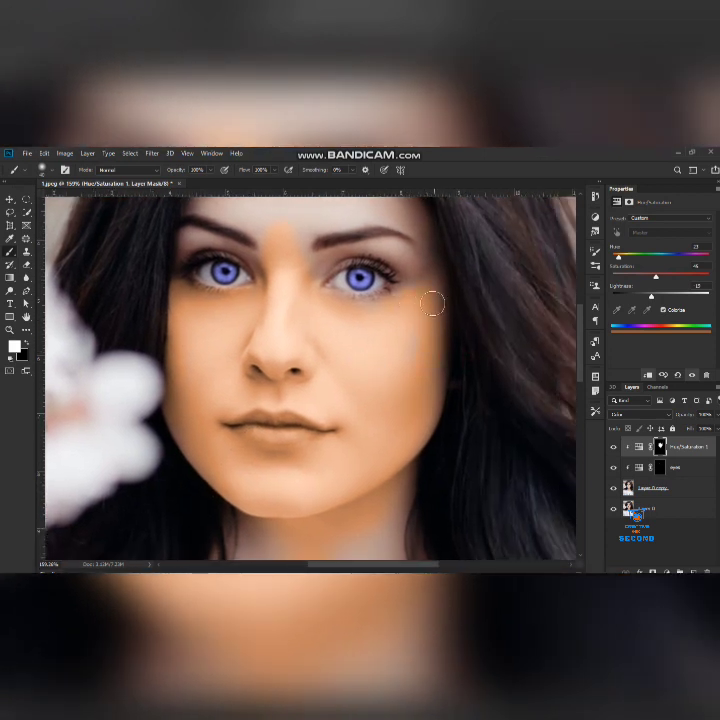
pyautogui.moveTo(427, 326); pyautogui.dragTo(438, 291)
# Step: Paint warm tone down the neck and over the centre and left forehead
pyautogui.moveTo(338, 480); pyautogui.dragTo(370, 350)
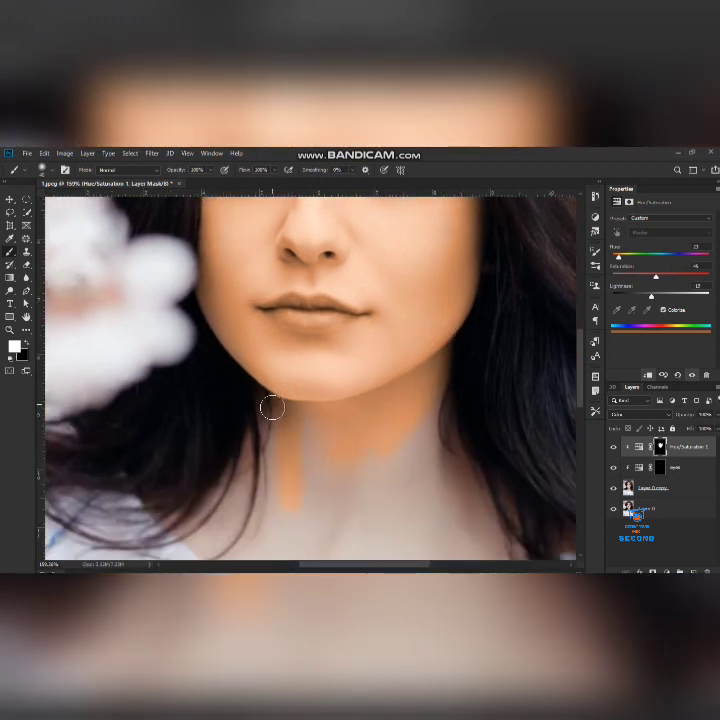
pyautogui.moveTo(270, 405); pyautogui.dragTo(286, 511)
pyautogui.moveTo(320, 408); pyautogui.dragTo(331, 510)
pyautogui.moveTo(389, 354); pyautogui.dragTo(366, 490)
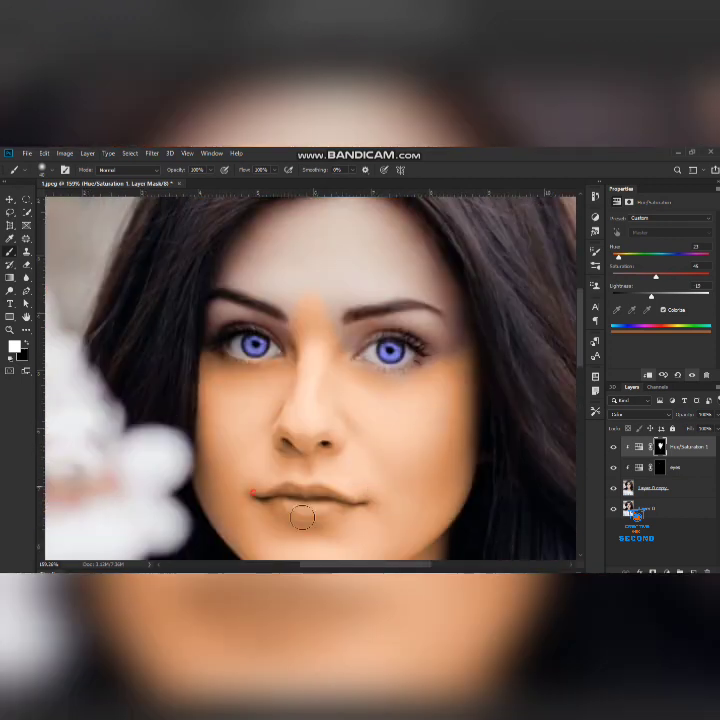
pyautogui.moveTo(344, 262); pyautogui.dragTo(357, 350)
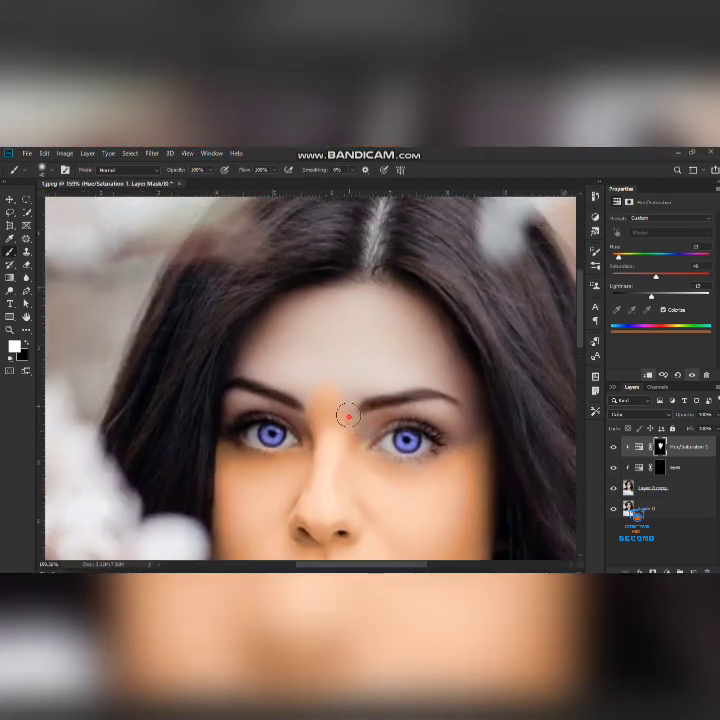
pyautogui.moveTo(345, 415)
pyautogui.mouseDown()
pyautogui.moveTo(355, 328)
pyautogui.moveTo(335, 303)
pyautogui.moveTo(291, 317)
pyautogui.moveTo(260, 345)
pyautogui.mouseUp()
pyautogui.moveTo(322, 372)
pyautogui.mouseDown()
pyautogui.moveTo(283, 342)
pyautogui.moveTo(320, 371)
pyautogui.moveTo(310, 379)
pyautogui.moveTo(285, 352)
pyautogui.moveTo(329, 305)
pyautogui.moveTo(379, 310)
pyautogui.moveTo(381, 304)
pyautogui.moveTo(345, 377)
pyautogui.moveTo(408, 370)
pyautogui.moveTo(415, 326)
pyautogui.moveTo(360, 299)
pyautogui.moveTo(315, 304)
pyautogui.moveTo(396, 307)
pyautogui.moveTo(306, 311)
pyautogui.mouseUp()
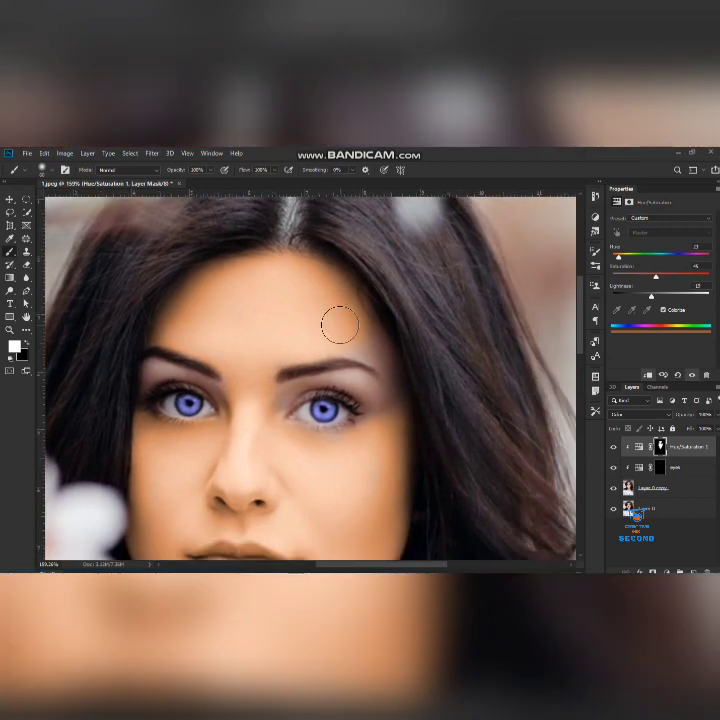
pyautogui.scroll(2, 379, 360)
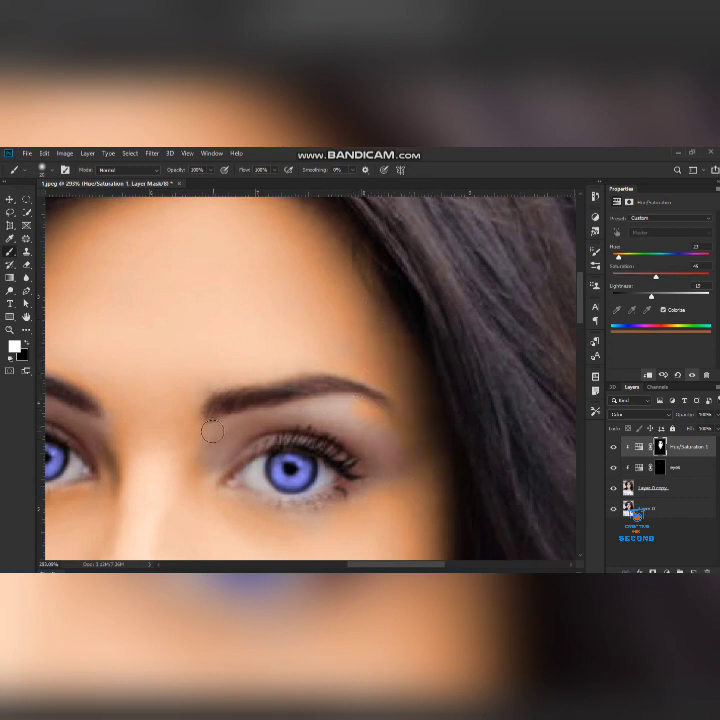
# Step: Touch up the outer eye corner, then lower the brush opacity and enlarge the brush
pyautogui.press('[')
pyautogui.press('[')
pyautogui.moveTo(383, 452); pyautogui.dragTo(379, 455)
pyautogui.click(209, 172)
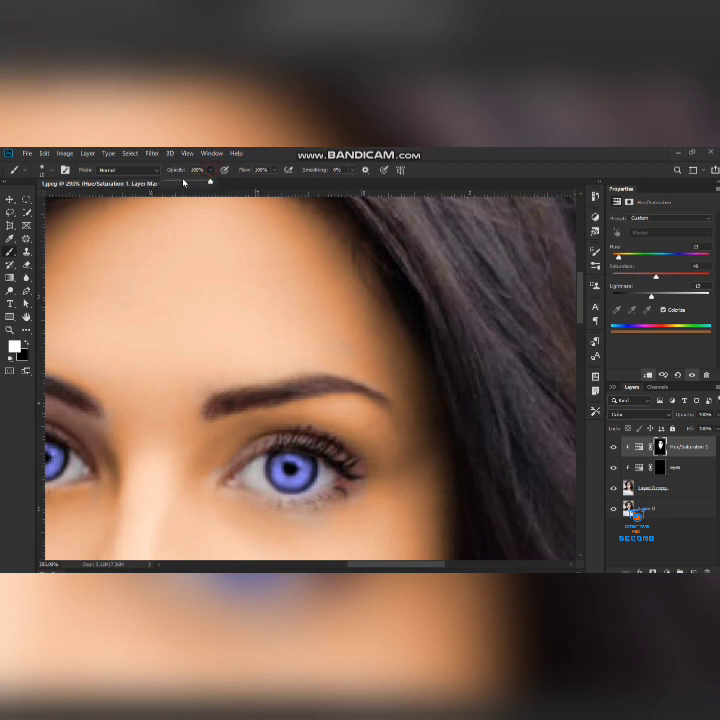
pyautogui.press(']')
pyautogui.press(']')
pyautogui.press(']')
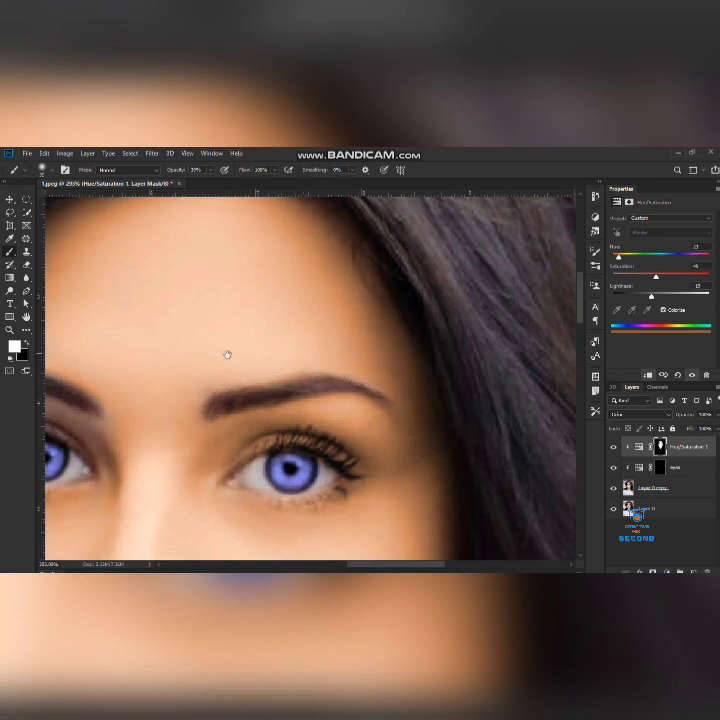
# Step: Paint warm tone over the left eye's upper lid, inner corner and brow area
pyautogui.moveTo(227, 354); pyautogui.dragTo(352, 289)
pyautogui.moveTo(262, 345); pyautogui.dragTo(357, 337)
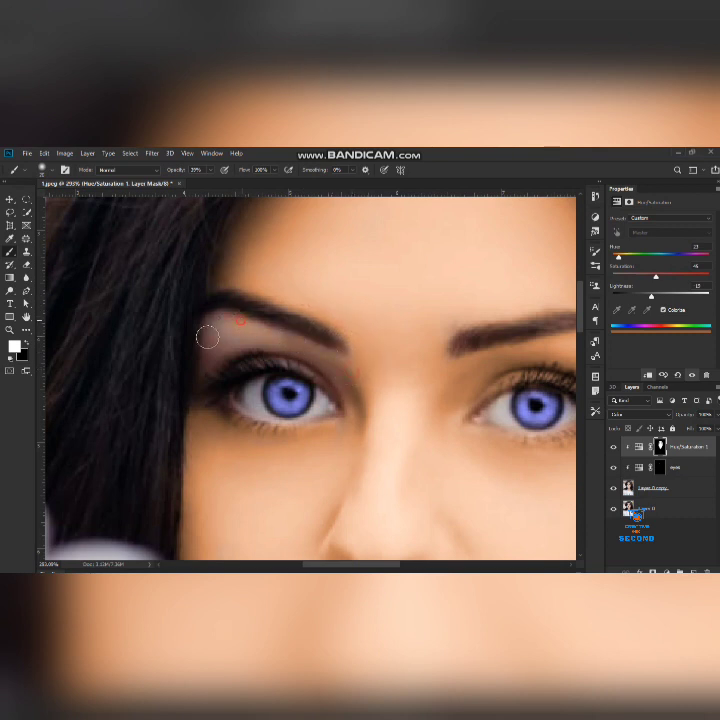
pyautogui.moveTo(235, 337); pyautogui.dragTo(222, 354)
pyautogui.moveTo(193, 374); pyautogui.dragTo(218, 386)
pyautogui.moveTo(319, 429)
pyautogui.mouseDown()
pyautogui.moveTo(338, 420)
pyautogui.moveTo(345, 375)
pyautogui.mouseUp()
pyautogui.moveTo(233, 318); pyautogui.dragTo(259, 327)
pyautogui.moveTo(267, 287); pyautogui.dragTo(261, 287)
# Step: Paint warm tone over the right eye's upper and lower lids
pyautogui.moveTo(435, 345)
pyautogui.mouseDown()
pyautogui.moveTo(360, 371)
pyautogui.moveTo(347, 342)
pyautogui.mouseUp()
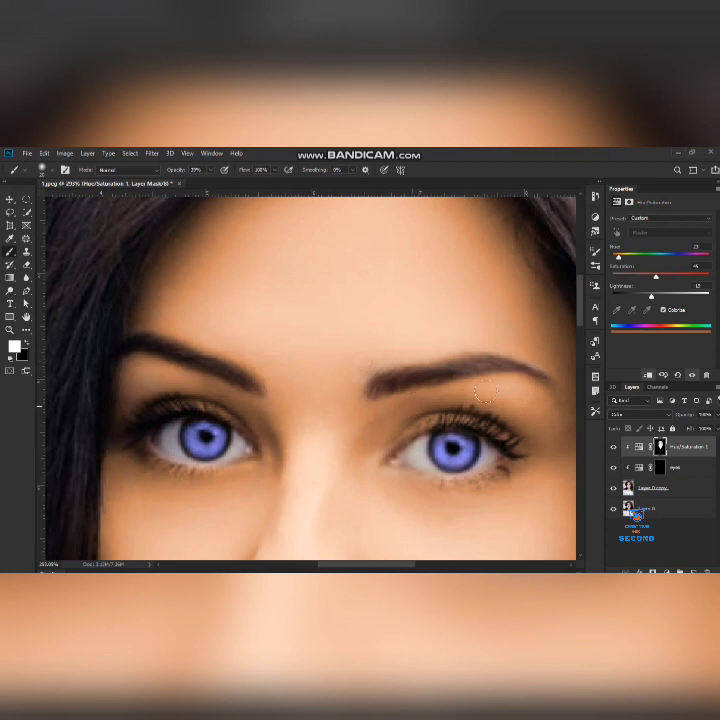
pyautogui.moveTo(539, 405); pyautogui.dragTo(441, 343)
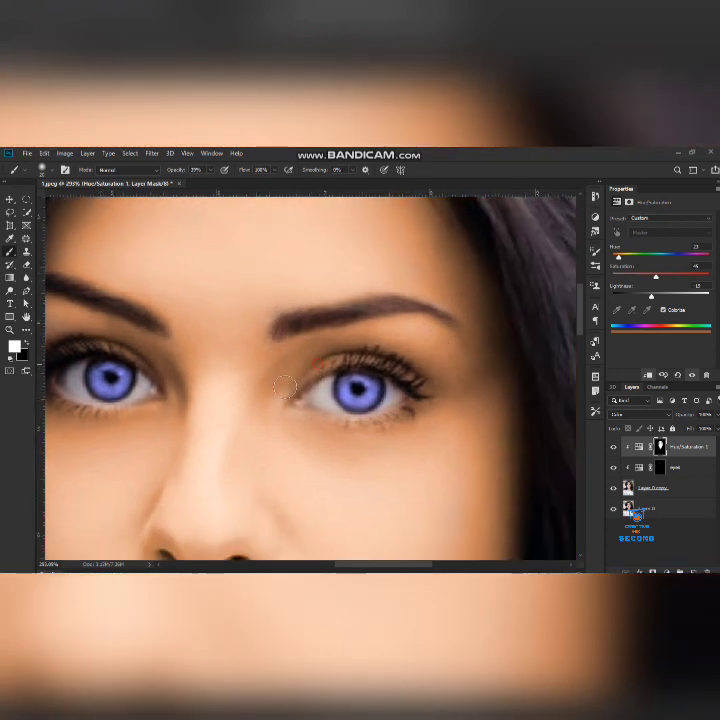
pyautogui.moveTo(294, 362); pyautogui.dragTo(336, 350)
pyautogui.moveTo(353, 347); pyautogui.dragTo(330, 355)
pyautogui.moveTo(298, 409)
pyautogui.mouseDown()
pyautogui.moveTo(327, 426)
pyautogui.moveTo(403, 399)
pyautogui.moveTo(376, 411)
pyautogui.moveTo(362, 362)
pyautogui.moveTo(350, 353)
pyautogui.mouseUp()
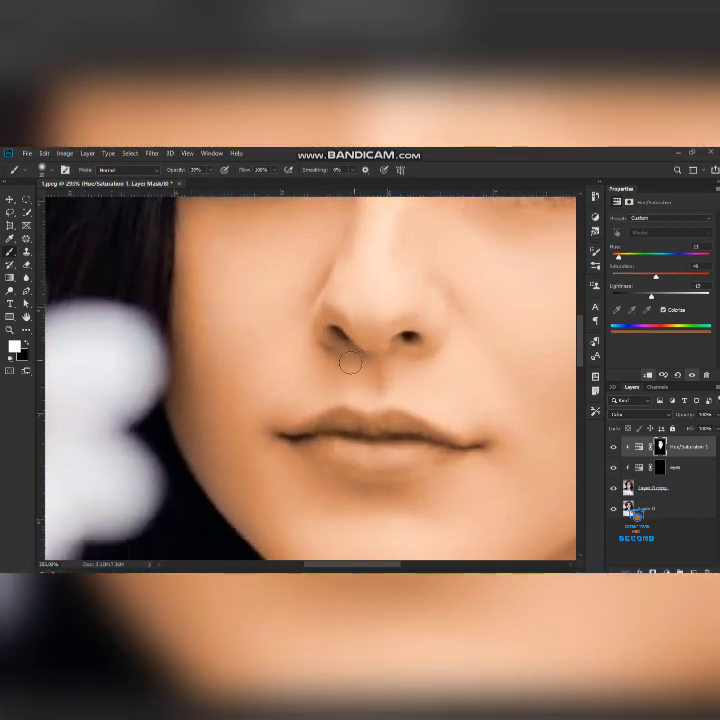
# Step: Paint black on the warm-tint mask to remove the tint from the lower and upper lips
pyautogui.press('x')
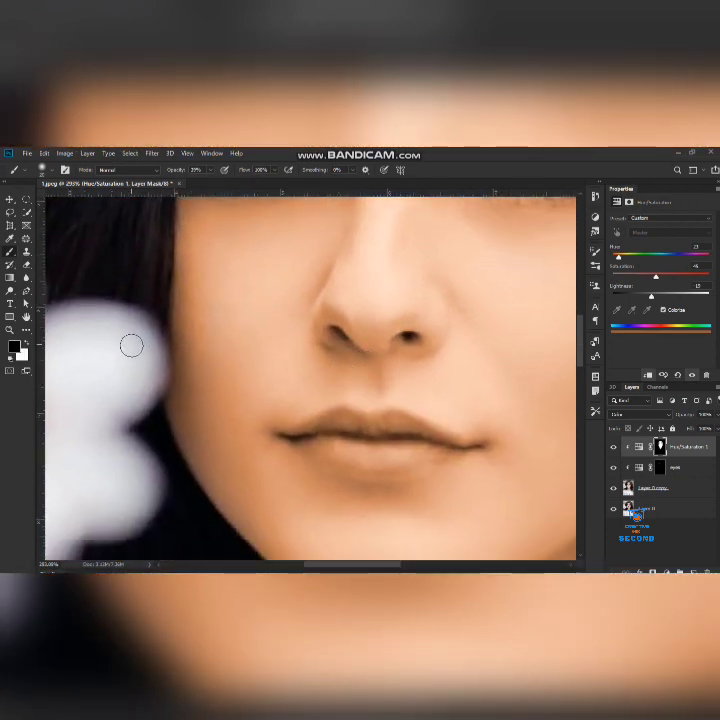
pyautogui.moveTo(389, 462); pyautogui.dragTo(338, 448)
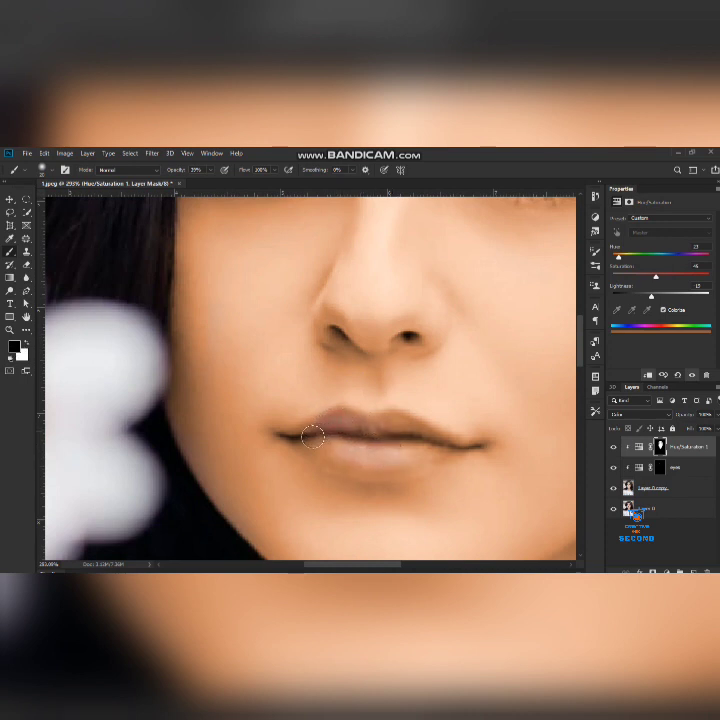
pyautogui.moveTo(312, 437)
pyautogui.mouseDown()
pyautogui.moveTo(331, 447)
pyautogui.moveTo(315, 453)
pyautogui.moveTo(351, 465)
pyautogui.moveTo(419, 455)
pyautogui.moveTo(355, 458)
pyautogui.moveTo(394, 418)
pyautogui.moveTo(411, 428)
pyautogui.moveTo(350, 431)
pyautogui.moveTo(318, 452)
pyautogui.moveTo(349, 455)
pyautogui.moveTo(383, 432)
pyautogui.moveTo(363, 436)
pyautogui.mouseUp()
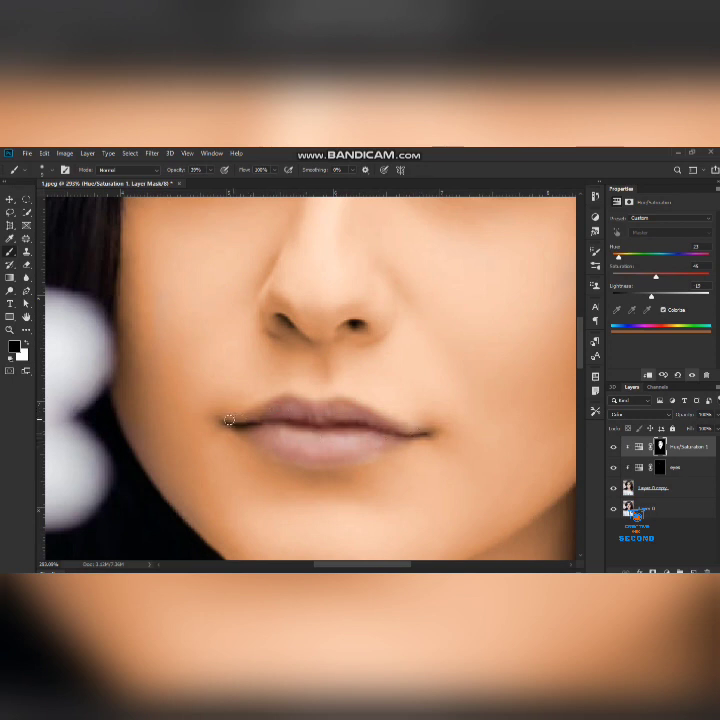
pyautogui.click(301, 458)
pyautogui.moveTo(281, 400); pyautogui.dragTo(240, 415)
# Step: Mask the warm tint off both nostrils, touch up the lower lip, and fit the image
pyautogui.click(354, 325)
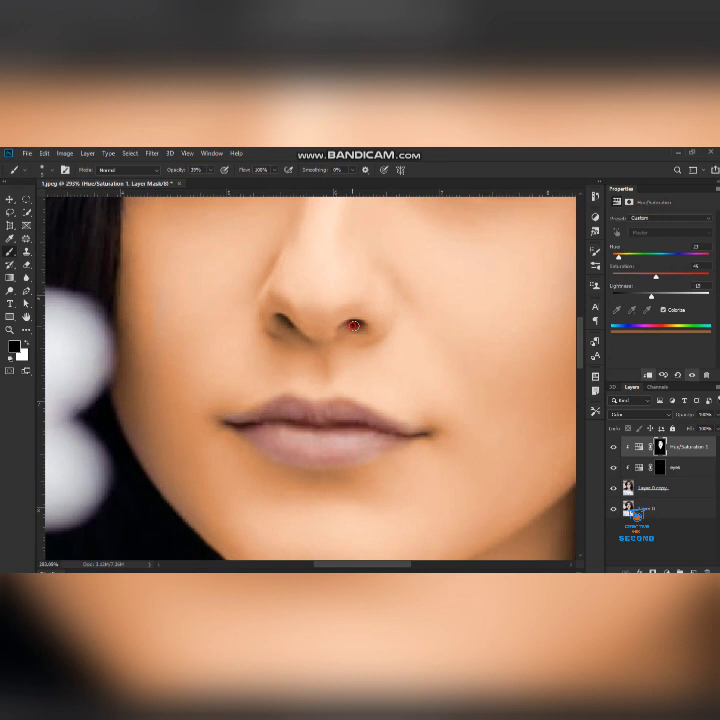
pyautogui.click(283, 326)
pyautogui.click(358, 328)
pyautogui.click(374, 446)
pyautogui.hotkey('ctrl', '0')
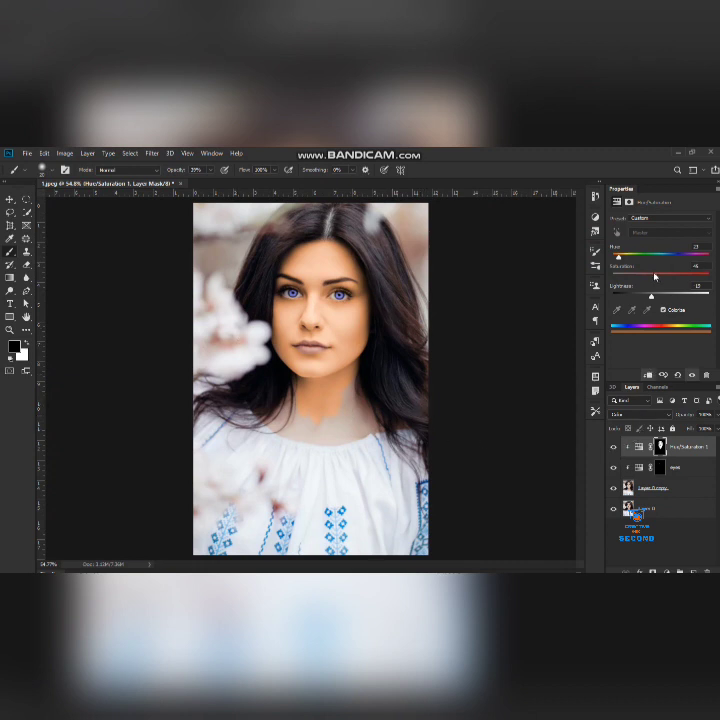
# Step: Nudge the face tint's saturation and start painting the warm tone onto the neck with a larger brush
pyautogui.moveTo(665, 278); pyautogui.dragTo(660, 276)
pyautogui.scroll(4, 329, 390)
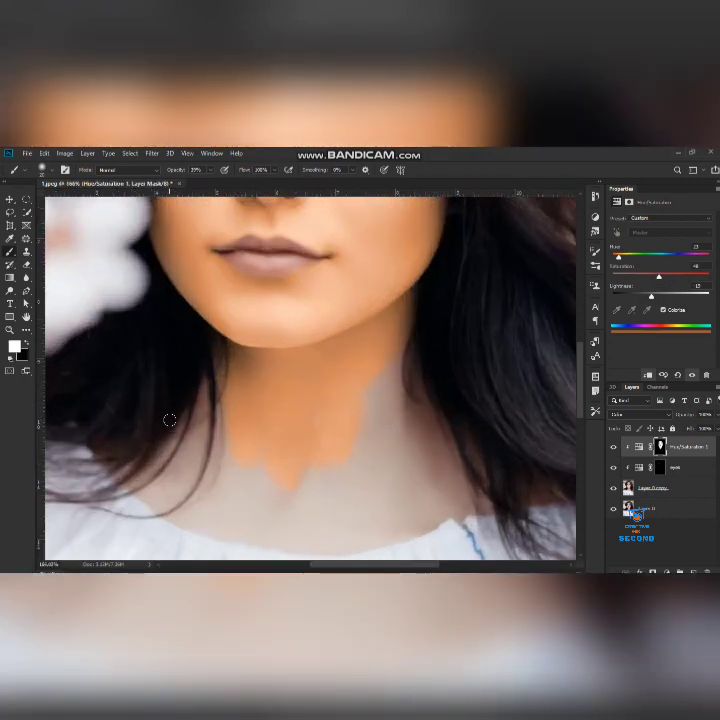
pyautogui.click(211, 171)
pyautogui.press(']')
pyautogui.press(']')
pyautogui.press(']')
pyautogui.moveTo(355, 444)
pyautogui.mouseDown()
pyautogui.moveTo(337, 490)
pyautogui.moveTo(303, 488)
pyautogui.mouseUp()
# Step: Finish painting warm tone across the neck, blending its edges at 37% brush opacity
pyautogui.scroll(-2, 303, 488)
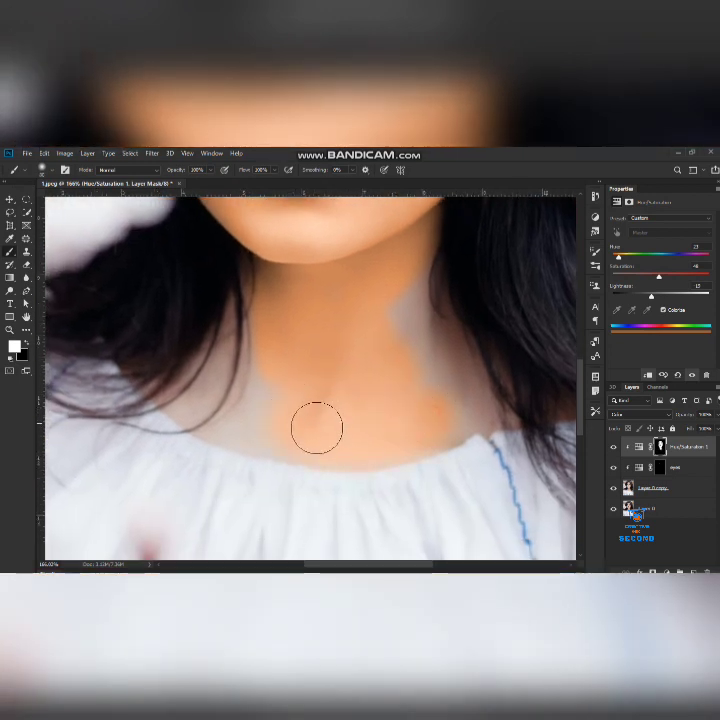
pyautogui.moveTo(317, 426); pyautogui.dragTo(331, 440)
pyautogui.moveTo(416, 416)
pyautogui.mouseDown()
pyautogui.moveTo(443, 418)
pyautogui.moveTo(387, 299)
pyautogui.moveTo(402, 336)
pyautogui.mouseUp()
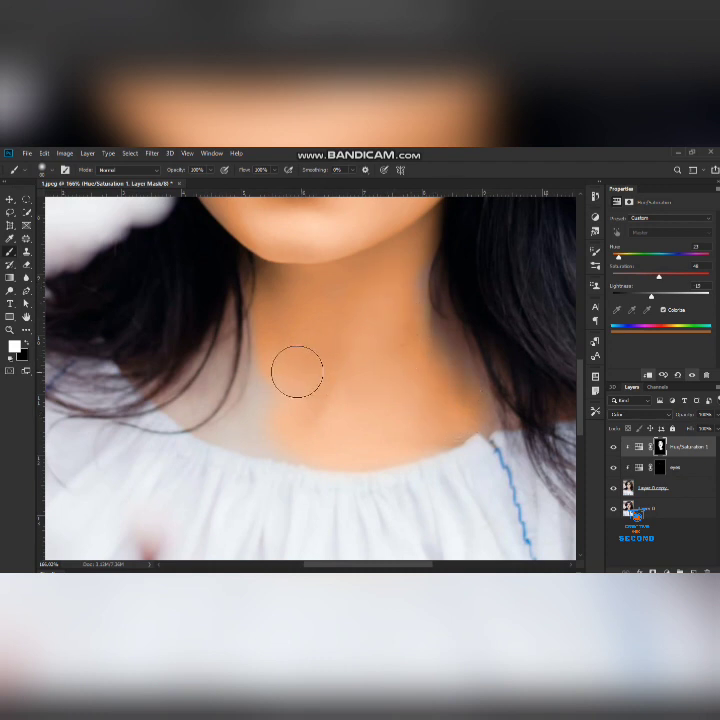
pyautogui.moveTo(251, 424); pyautogui.dragTo(286, 431)
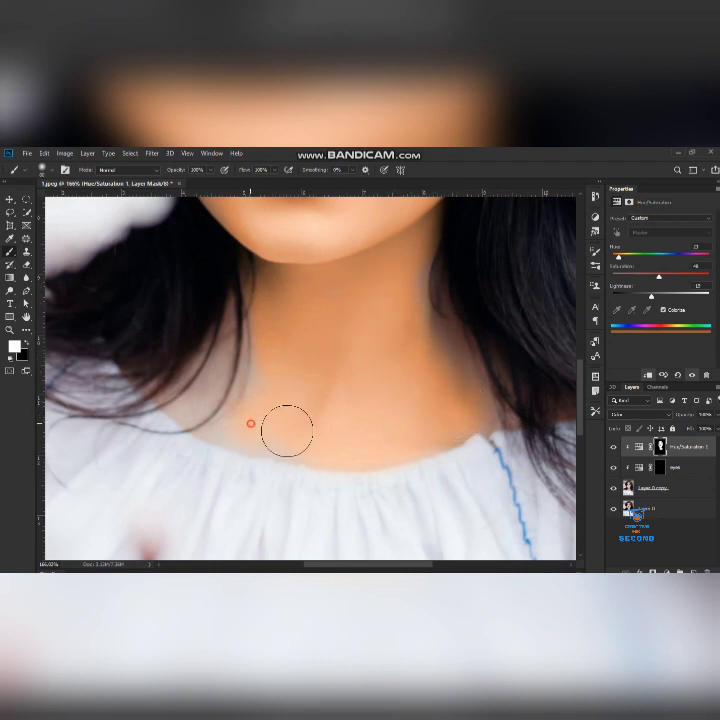
pyautogui.click(211, 171)
pyautogui.moveTo(185, 183); pyautogui.dragTo(180, 183)
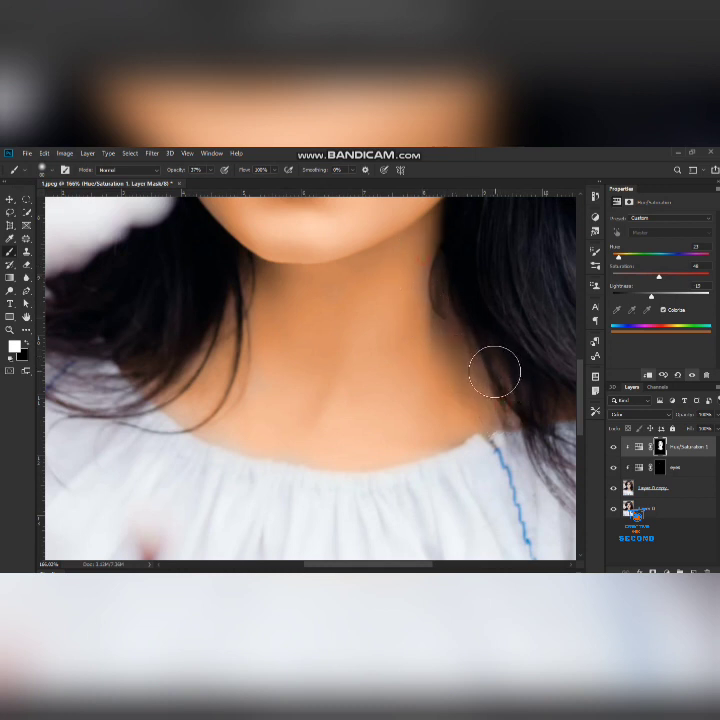
pyautogui.moveTo(357, 357); pyautogui.dragTo(300, 397)
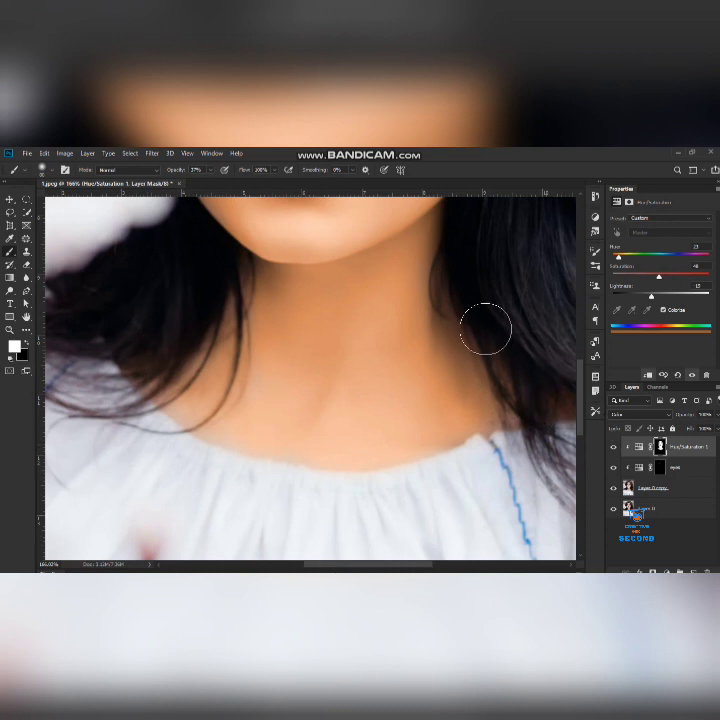
pyautogui.hotkey('ctrl', '0')
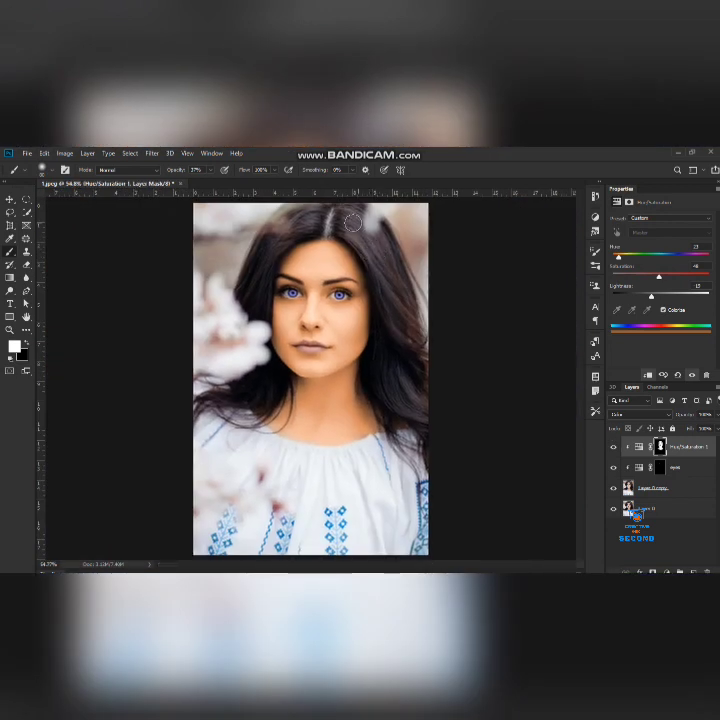
# Step: Slightly darken the face tint's lightness and rename its adjustment layer to 'Face'
pyautogui.moveTo(649, 297); pyautogui.dragTo(644, 297)
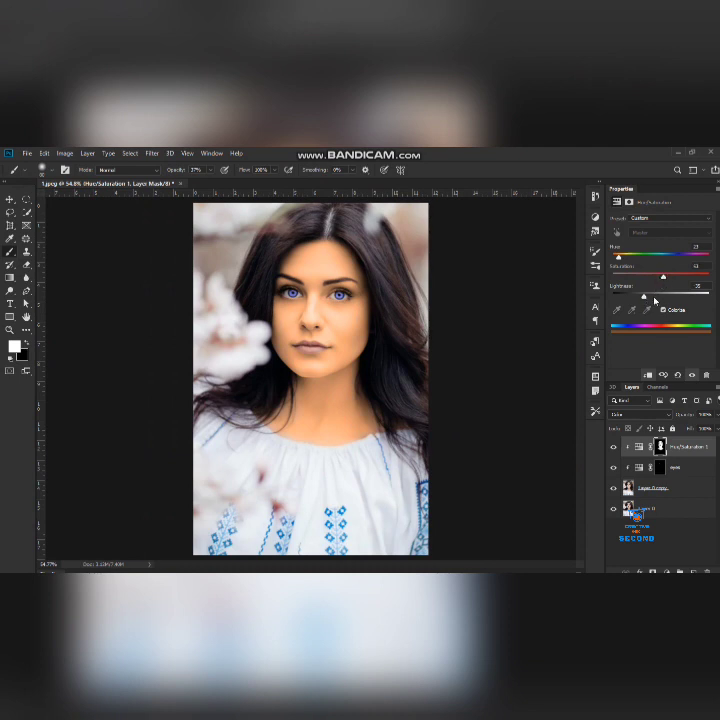
pyautogui.click(663, 467)
pyautogui.doubleClick(679, 447)
pyautogui.write('h')
pyautogui.press('Return')
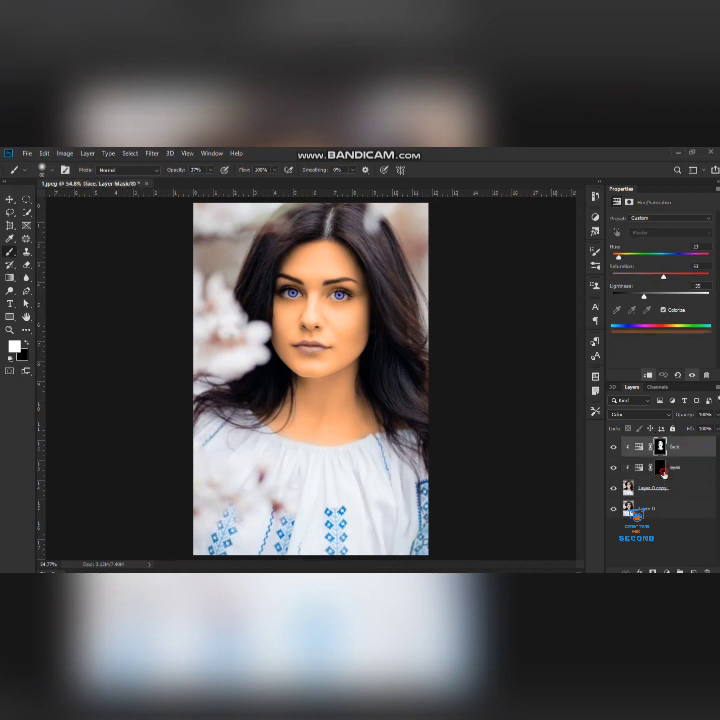
# Step: Check the eyes layer's colour settings, reselect the Face mask, and switch to the Move tool
pyautogui.click(661, 468)
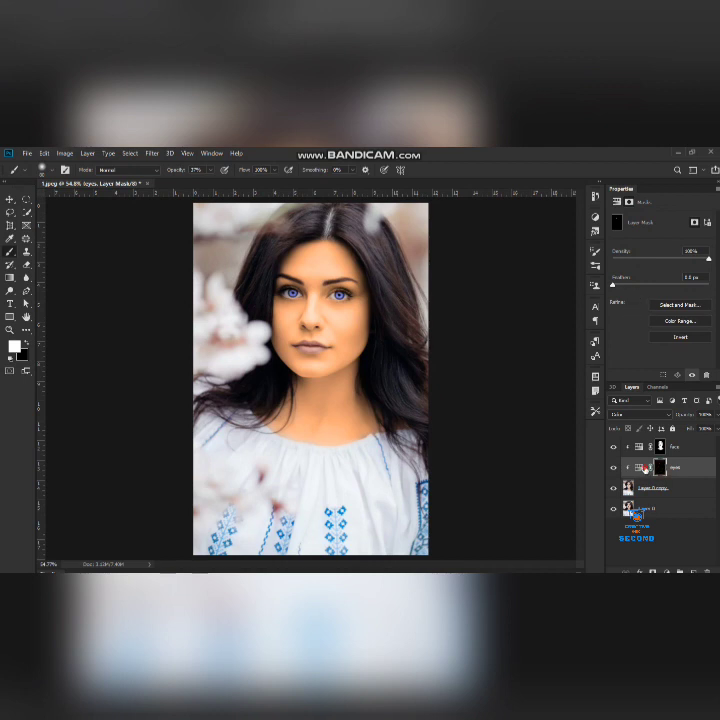
pyautogui.click(640, 467)
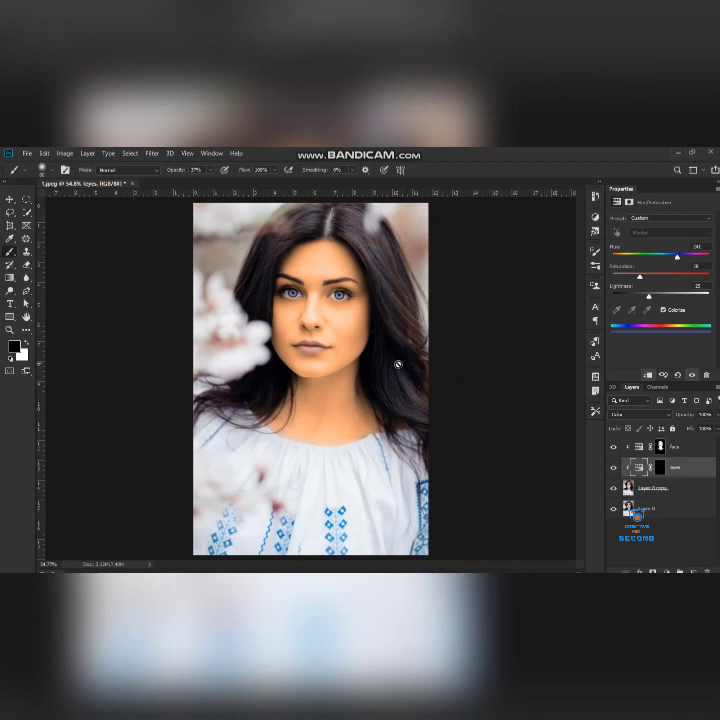
pyautogui.click(676, 445)
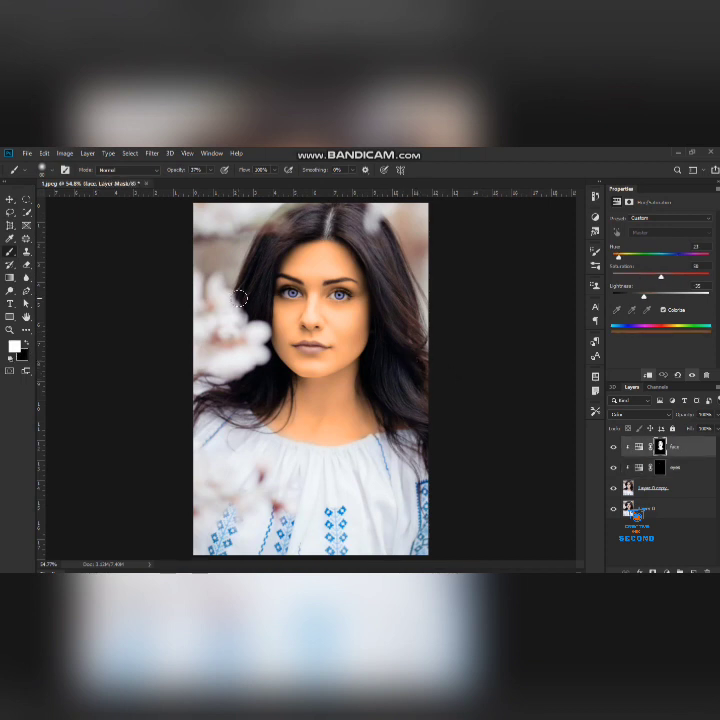
pyautogui.press('v')
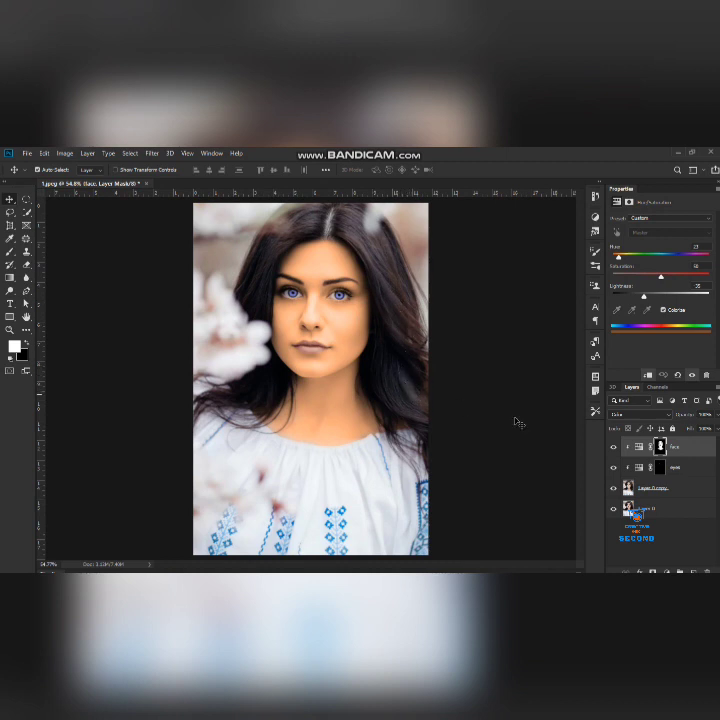
# Step: Add a clipped, colorized Hue/Saturation layer with its hue shifted to purple
pyautogui.click(665, 572)
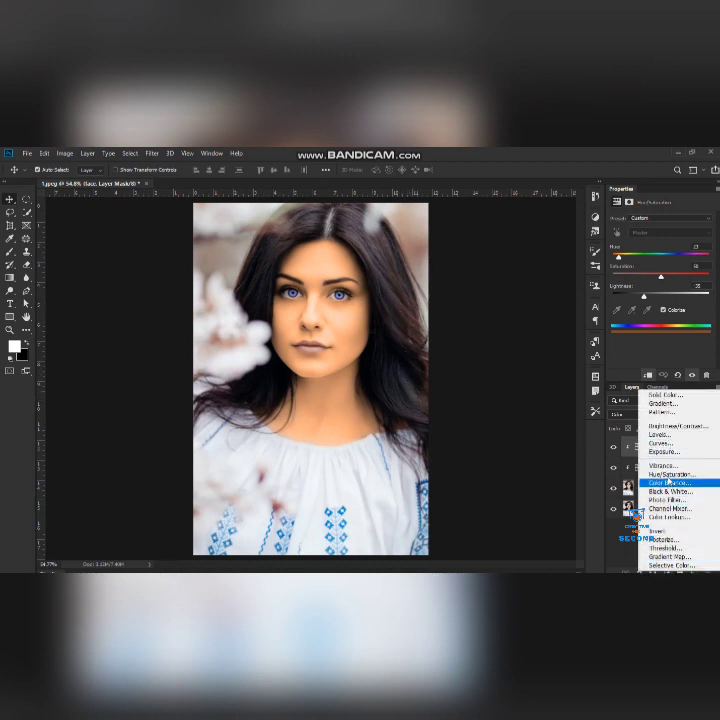
pyautogui.click(670, 474)
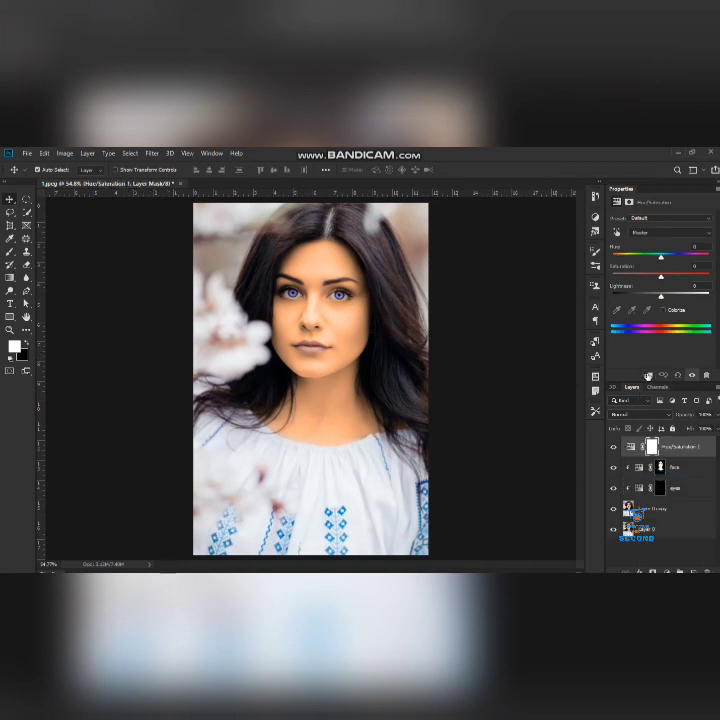
pyautogui.click(648, 376)
pyautogui.click(662, 310)
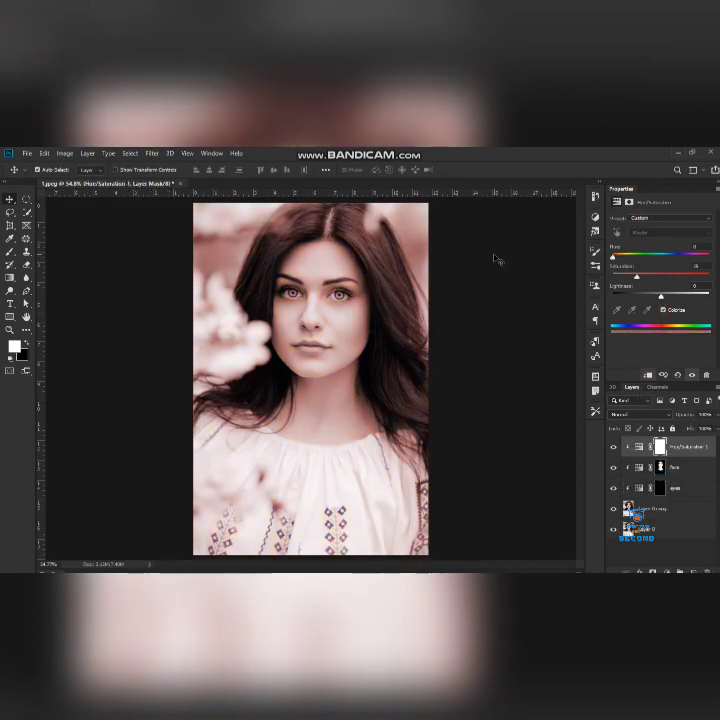
pyautogui.moveTo(613, 259)
pyautogui.mouseDown()
pyautogui.moveTo(696, 260)
pyautogui.moveTo(613, 258)
pyautogui.moveTo(687, 257)
pyautogui.mouseUp()
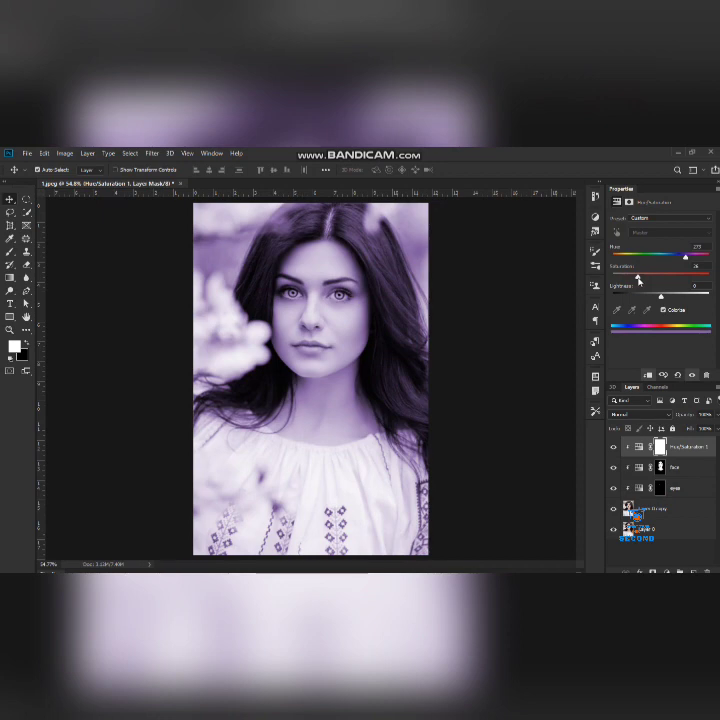
# Step: Set the Hue/Saturation 1 layer's blend mode to Color and select its mask
pyautogui.click(631, 418)
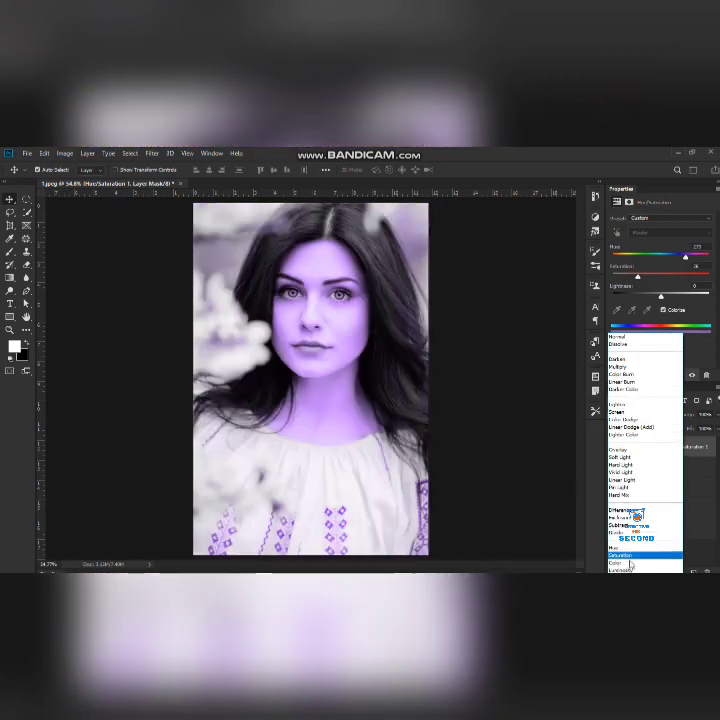
pyautogui.click(630, 565)
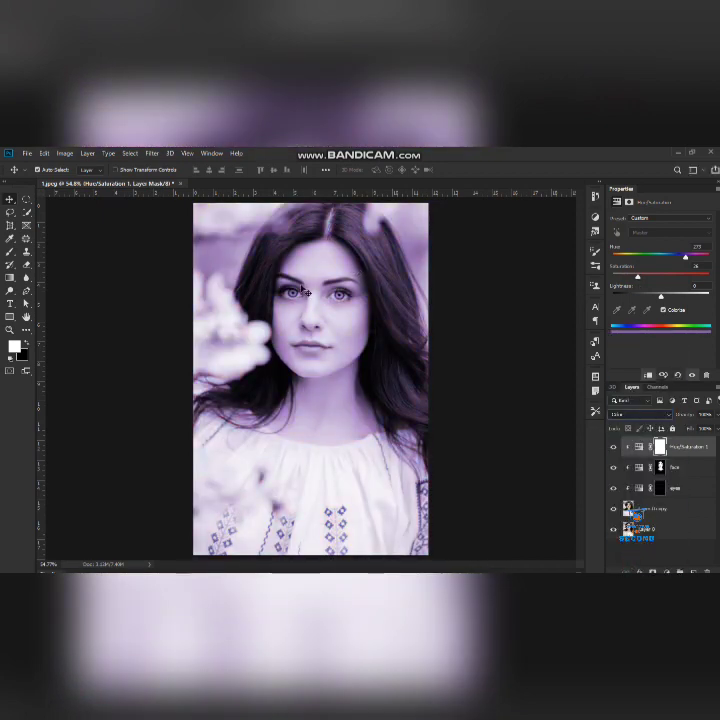
pyautogui.click(660, 448)
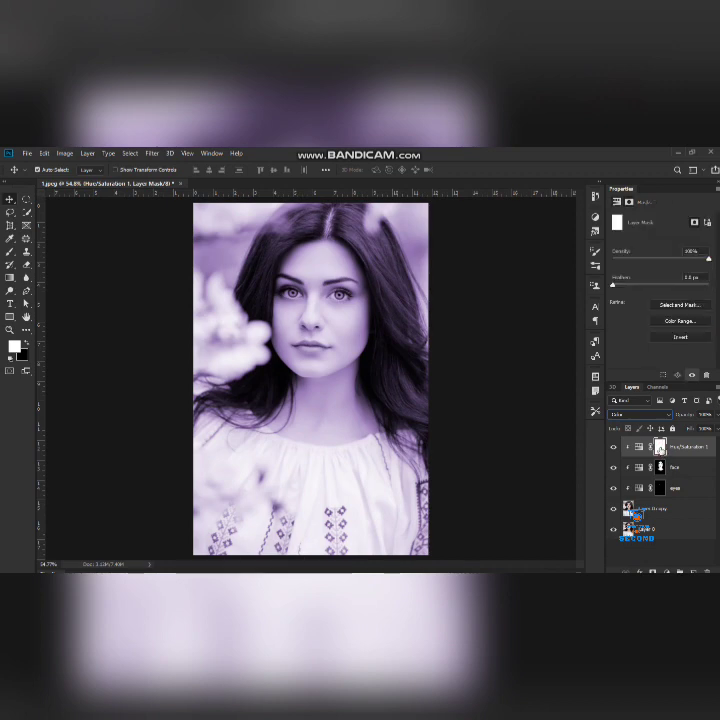
# Step: Invert the Hue/Saturation 1 mask to hide the purple tint and select the Brush tool
pyautogui.click(64, 153)
pyautogui.moveTo(80, 179)
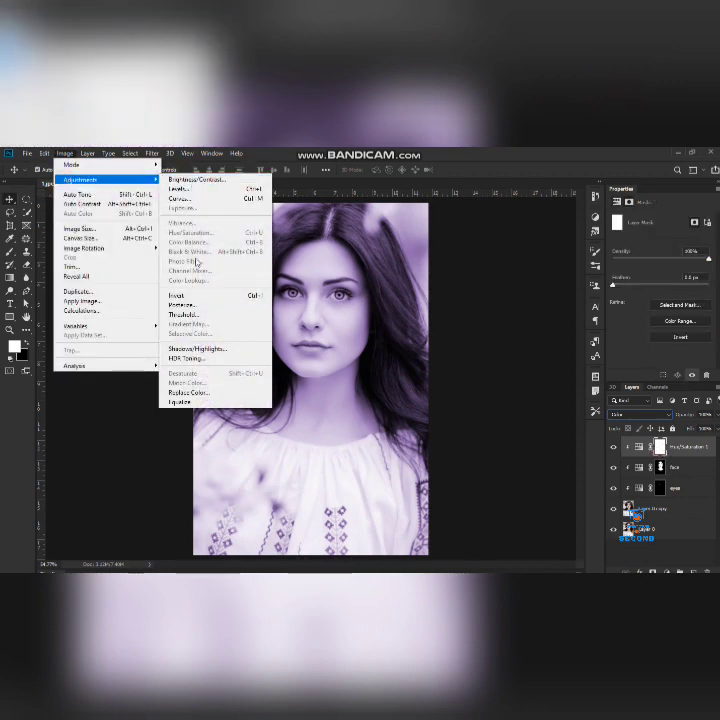
pyautogui.click(234, 298)
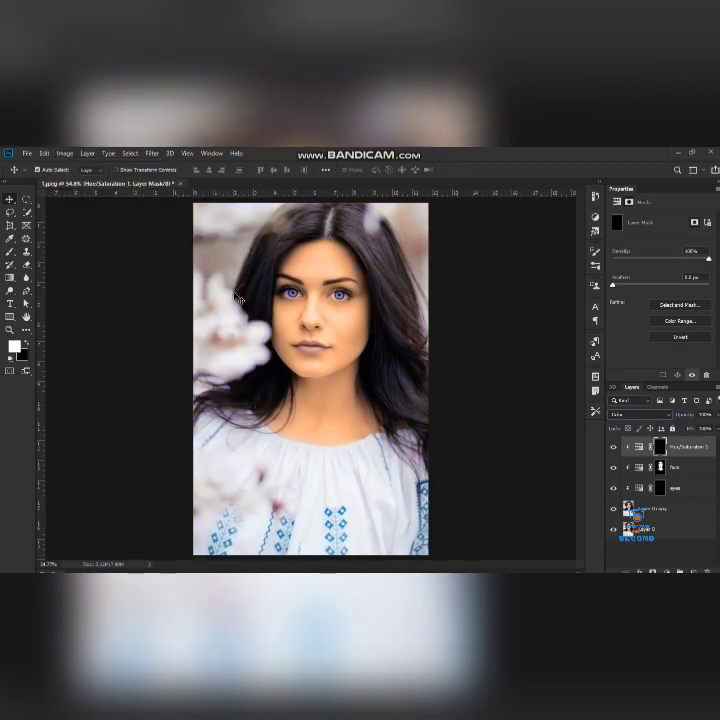
pyautogui.click(641, 452)
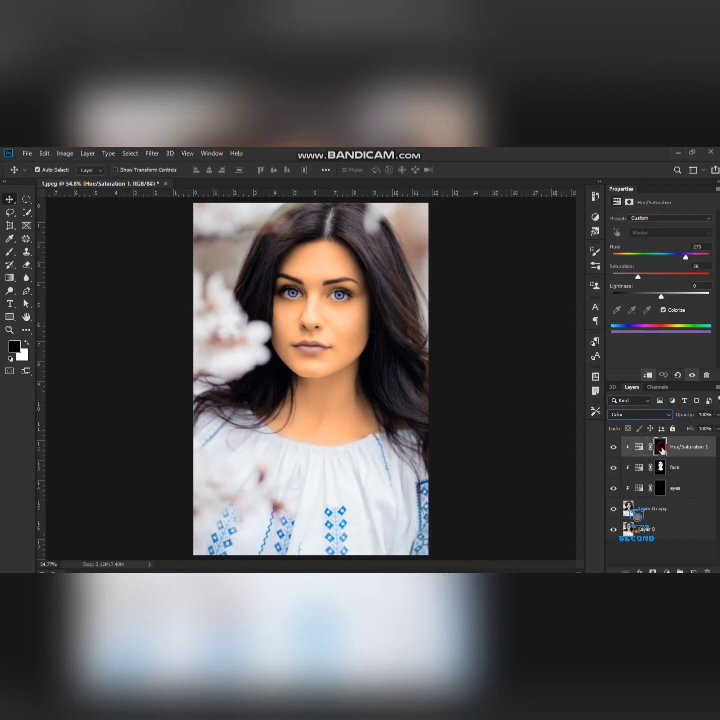
pyautogui.click(660, 448)
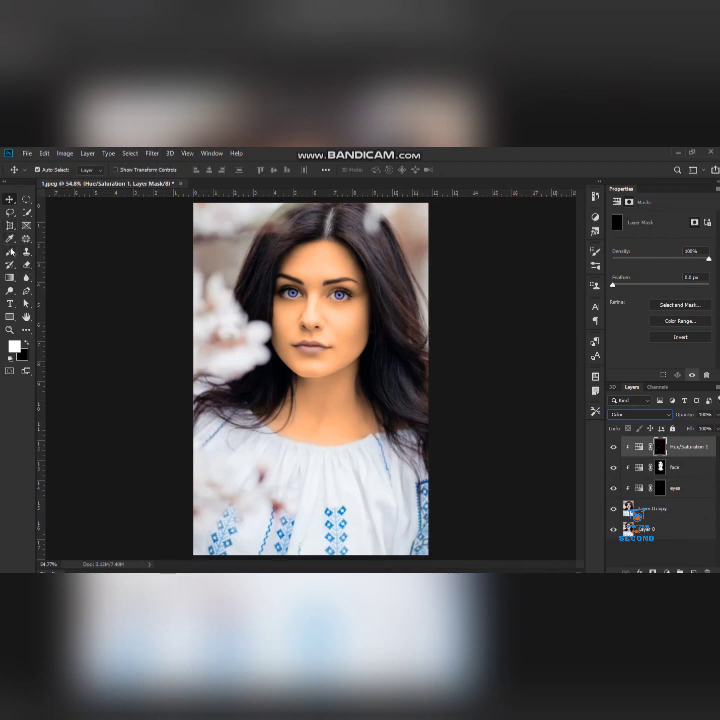
pyautogui.click(10, 251)
pyautogui.click(48, 251)
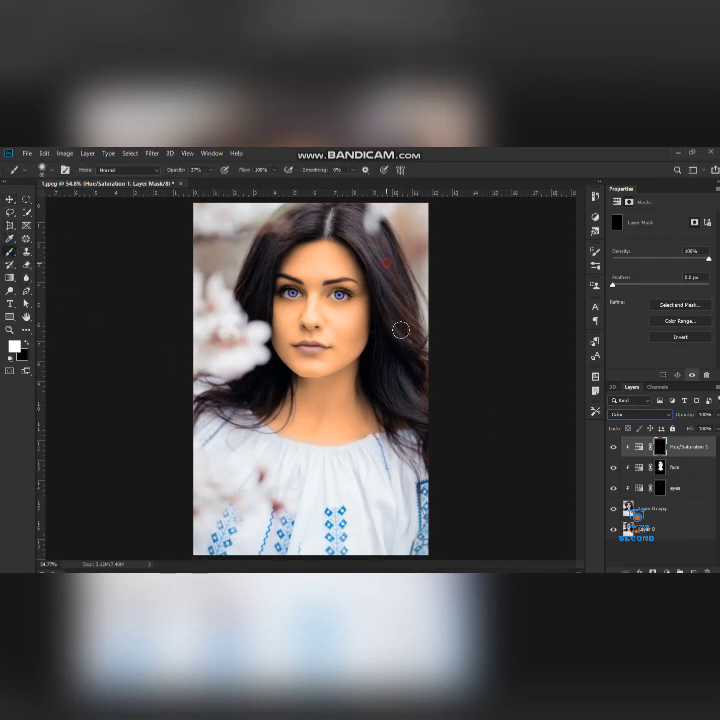
# Step: Paint the purple tint onto the hair part, left side and top of the hair at 80% opacity
pyautogui.scroll(2, 389, 283)
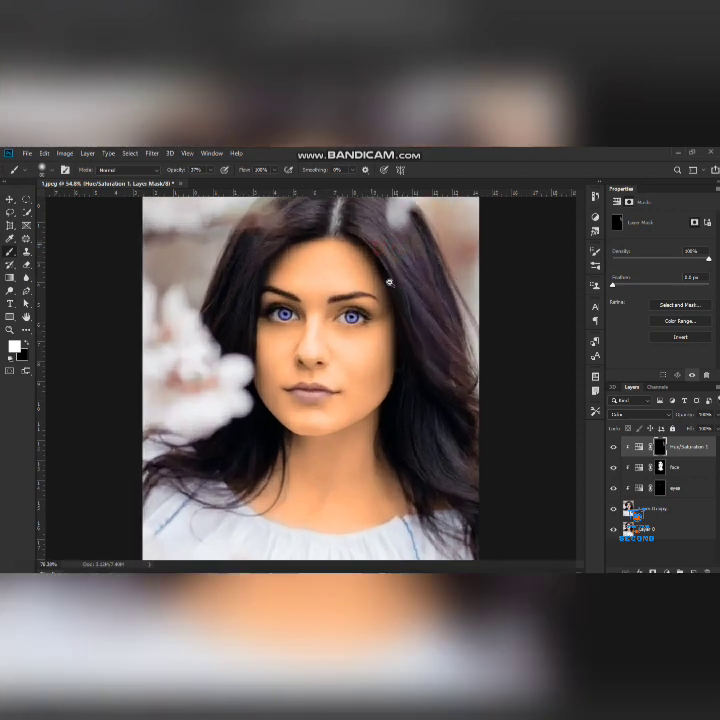
pyautogui.scroll(2, 389, 283)
pyautogui.scroll(1, 410, 281)
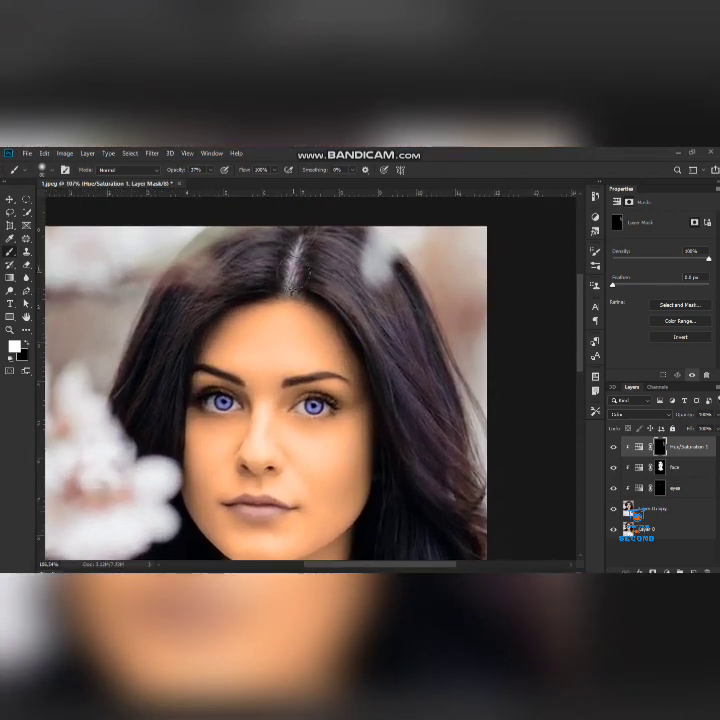
pyautogui.moveTo(303, 245); pyautogui.dragTo(296, 268)
pyautogui.moveTo(221, 240); pyautogui.dragTo(185, 304)
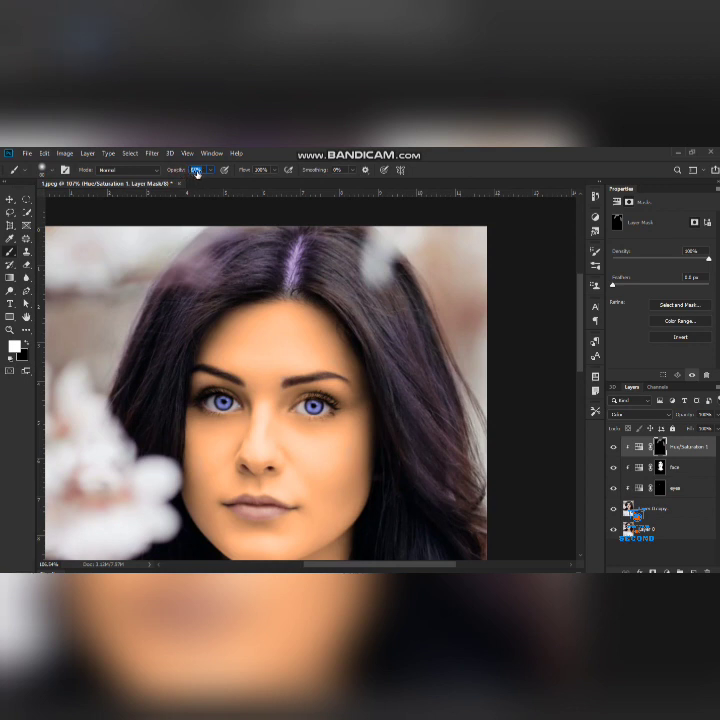
pyautogui.write('80')
pyautogui.moveTo(289, 257)
pyautogui.mouseDown()
pyautogui.moveTo(268, 240)
pyautogui.moveTo(135, 400)
pyautogui.moveTo(148, 431)
pyautogui.mouseUp()
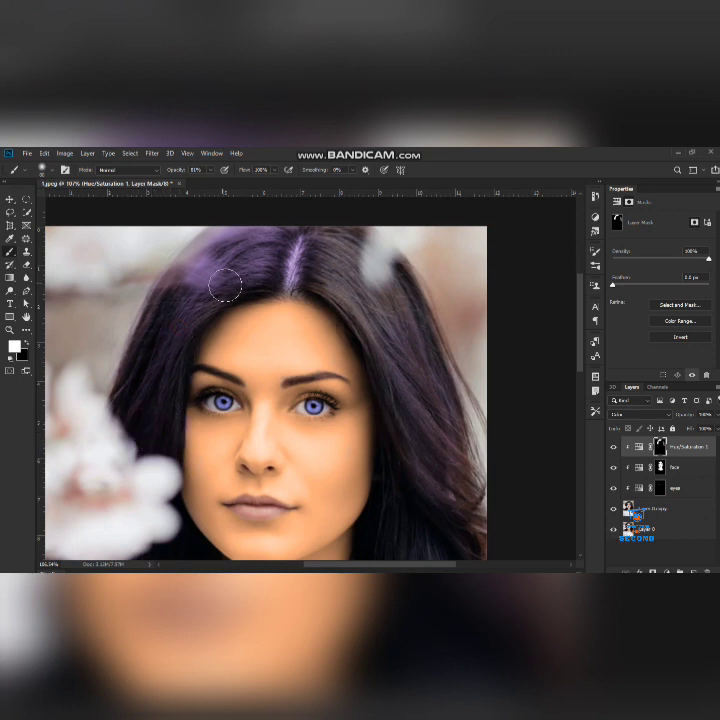
pyautogui.moveTo(225, 285)
pyautogui.mouseDown()
pyautogui.moveTo(380, 343)
pyautogui.moveTo(407, 400)
pyautogui.moveTo(379, 360)
pyautogui.moveTo(387, 386)
pyautogui.moveTo(401, 394)
pyautogui.moveTo(386, 336)
pyautogui.moveTo(405, 394)
pyautogui.moveTo(463, 498)
pyautogui.moveTo(478, 452)
pyautogui.moveTo(386, 283)
pyautogui.moveTo(314, 231)
pyautogui.moveTo(350, 220)
pyautogui.moveTo(386, 278)
pyautogui.moveTo(447, 399)
pyautogui.moveTo(437, 389)
pyautogui.moveTo(436, 437)
pyautogui.moveTo(388, 342)
pyautogui.mouseUp()
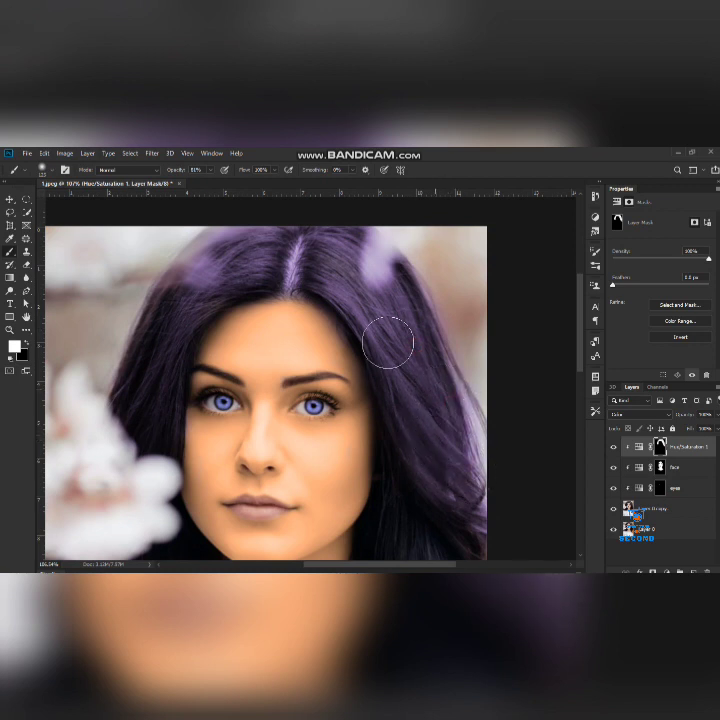
# Step: Paint the right-side hair at 37% opacity, then reduce the brush opacity to 31% and about 8%
pyautogui.moveTo(176, 172); pyautogui.dragTo(173, 172)
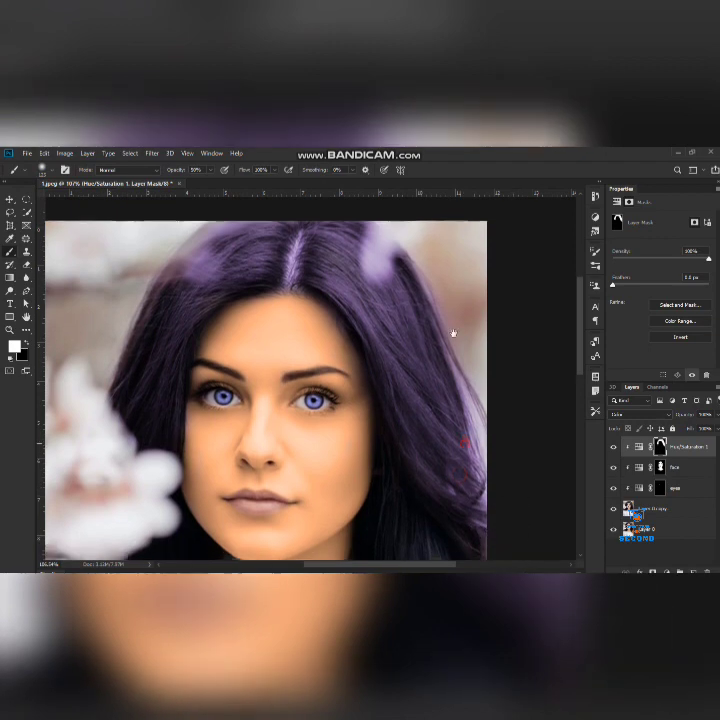
pyautogui.scroll(-3, 455, 333)
pyautogui.moveTo(174, 168); pyautogui.dragTo(163, 168)
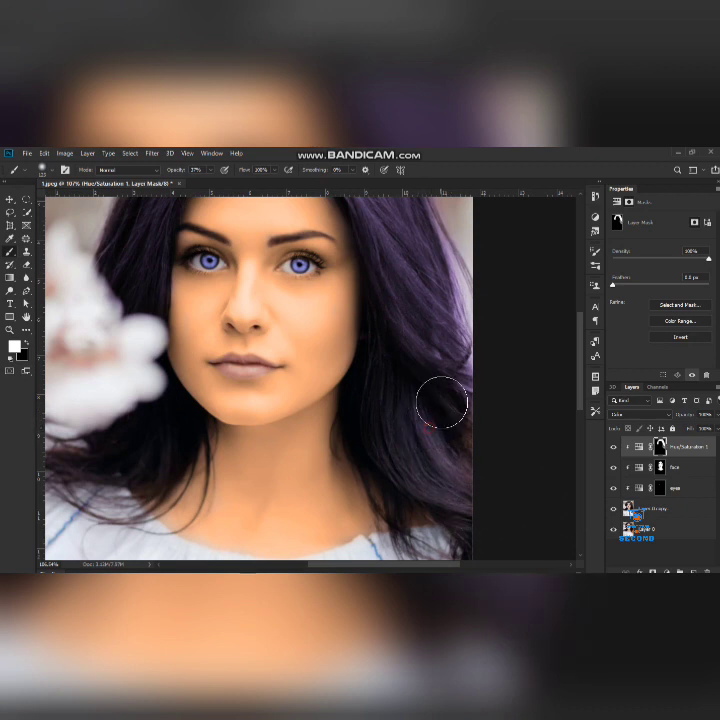
pyautogui.moveTo(427, 415); pyautogui.dragTo(416, 428)
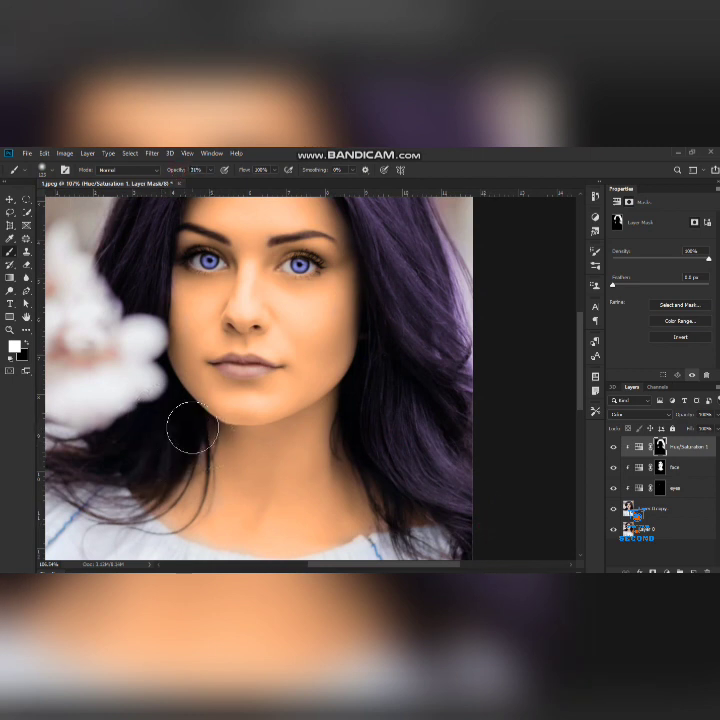
pyautogui.press('3')
pyautogui.press('1')
pyautogui.moveTo(178, 170); pyautogui.dragTo(166, 170)
pyautogui.scroll(1, 426, 354)
pyautogui.scroll(2, 440, 335)
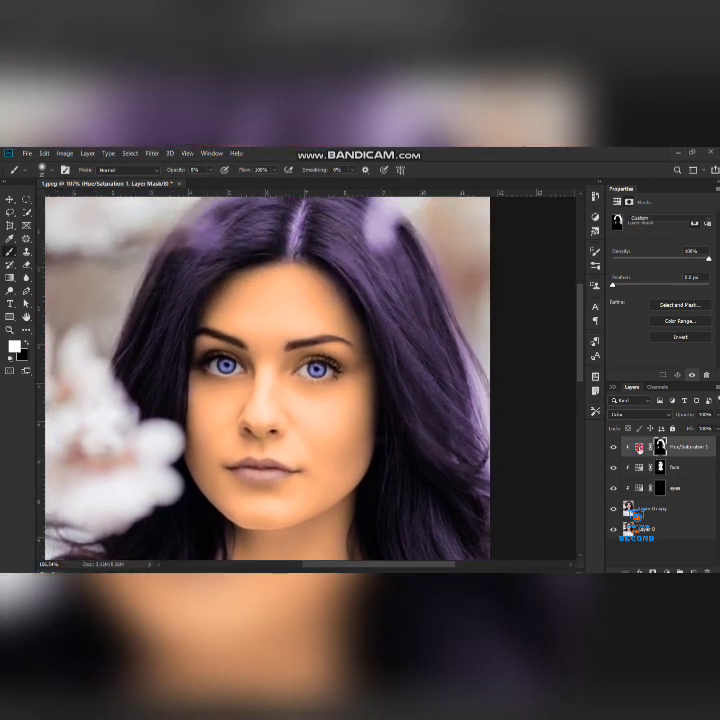
# Step: Shift the hair tint's hue from purple to reddish-brown and slightly adjust its lightness
pyautogui.click(639, 447)
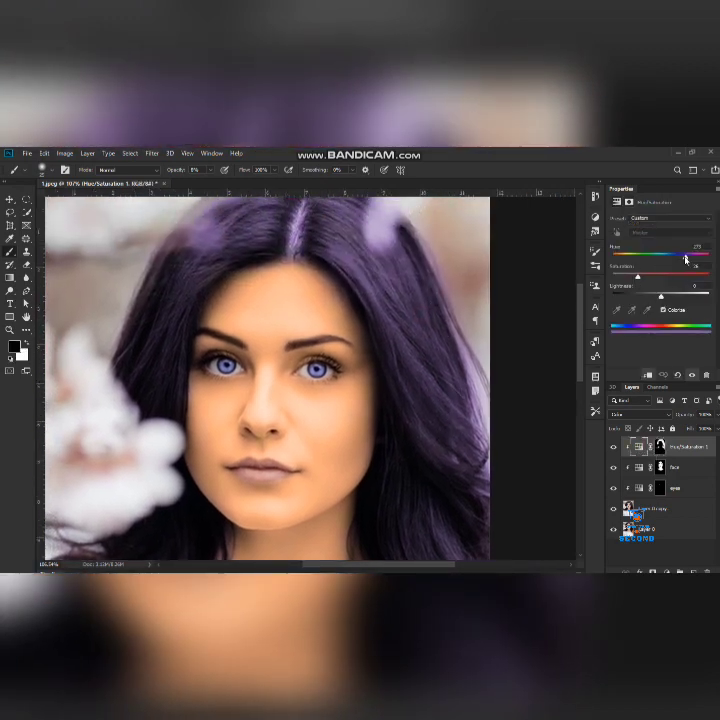
pyautogui.moveTo(680, 258); pyautogui.dragTo(661, 258)
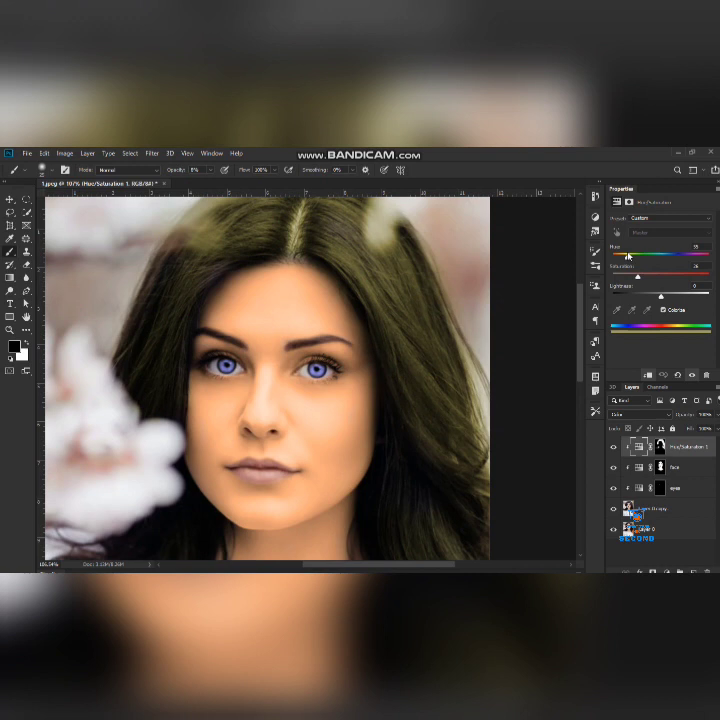
pyautogui.moveTo(627, 256); pyautogui.dragTo(620, 257)
pyautogui.moveTo(619, 256); pyautogui.dragTo(613, 259)
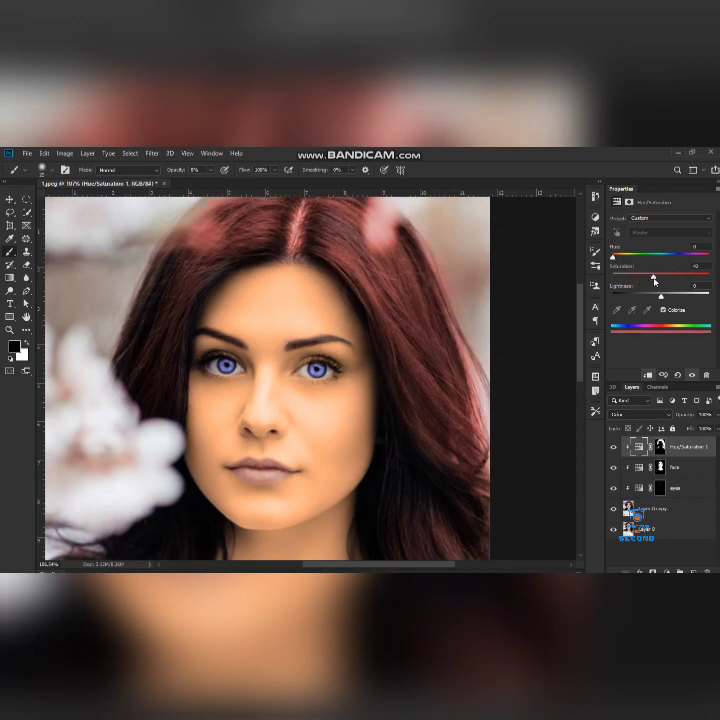
pyautogui.moveTo(658, 299); pyautogui.dragTo(652, 298)
# Step: Target the tint layer's mask, fit the whole photo in view, and switch to the Move tool
pyautogui.hotkey('ctrl', '\\')
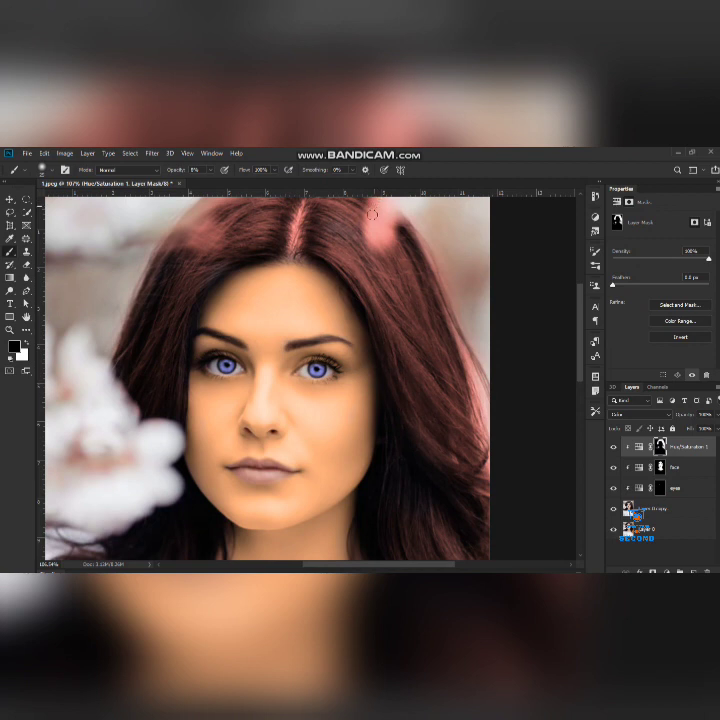
pyautogui.hotkey('ctrl', '0')
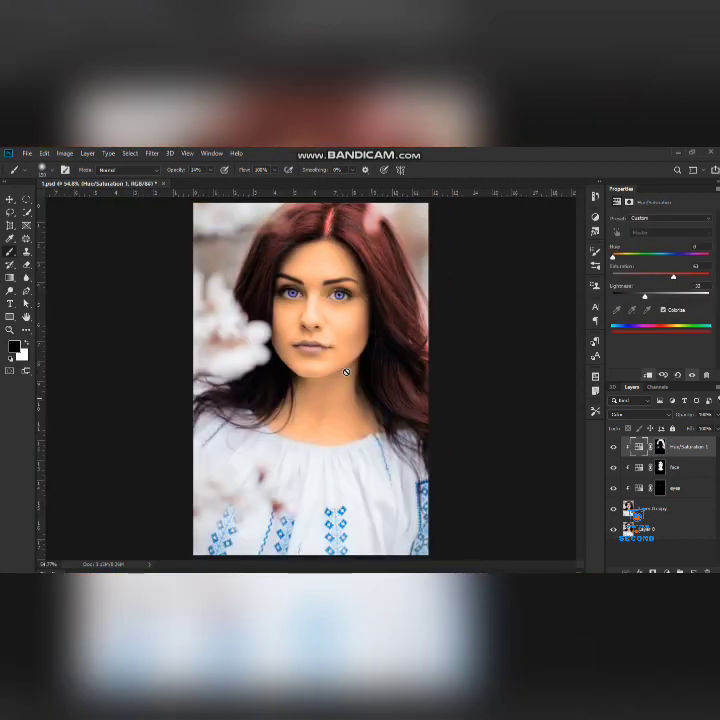
pyautogui.press('v')
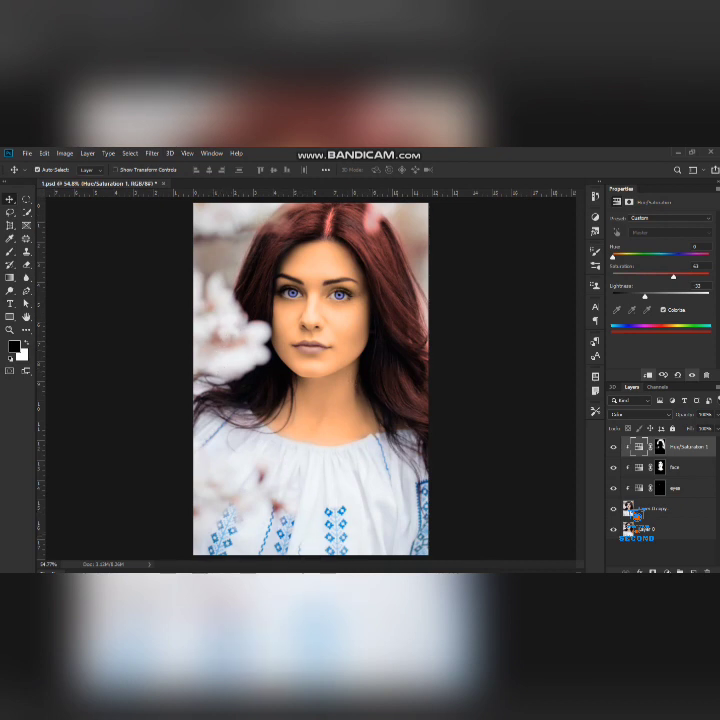
pyautogui.click(640, 414)
# Step: Add a Curves 1 layer and raise its midtone points to brighten the portrait
pyautogui.click(672, 447)
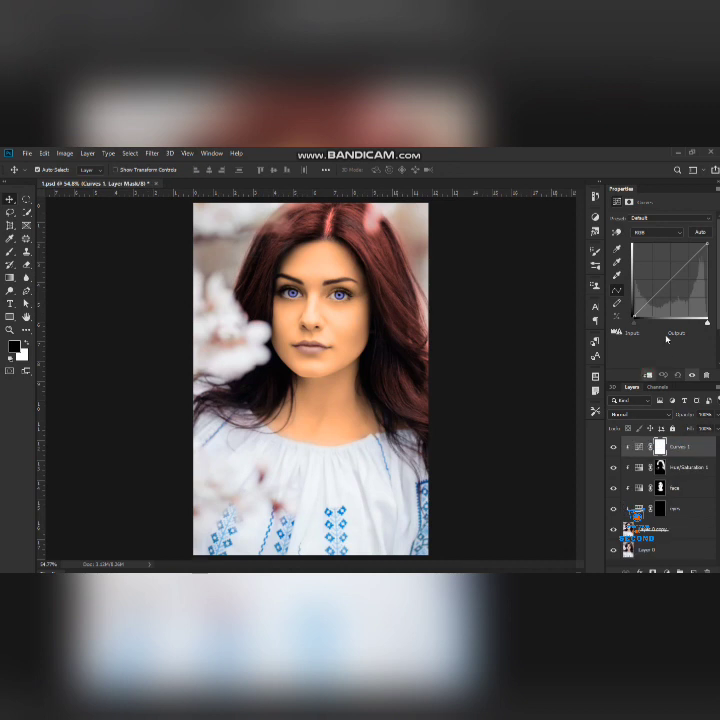
pyautogui.moveTo(659, 308); pyautogui.dragTo(690, 264)
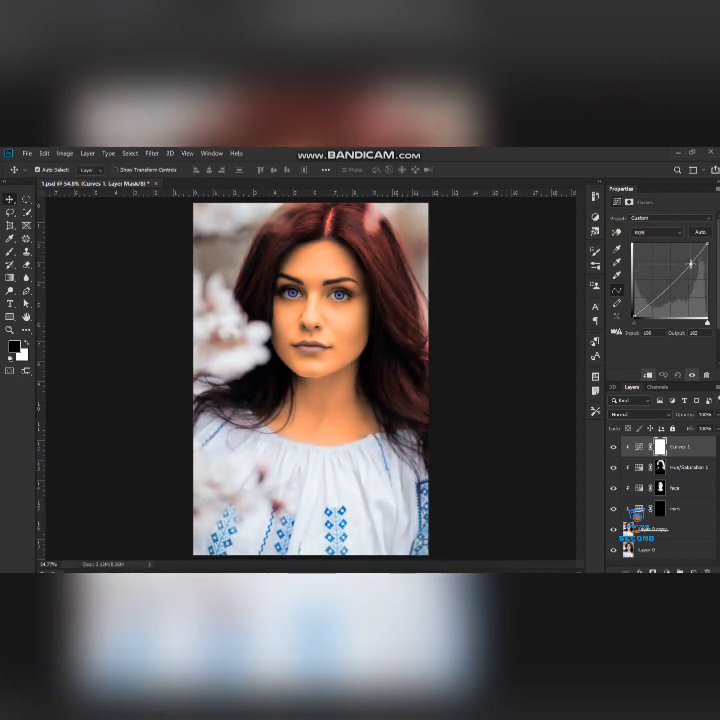
pyautogui.moveTo(690, 264); pyautogui.dragTo(692, 262)
pyautogui.click(652, 298)
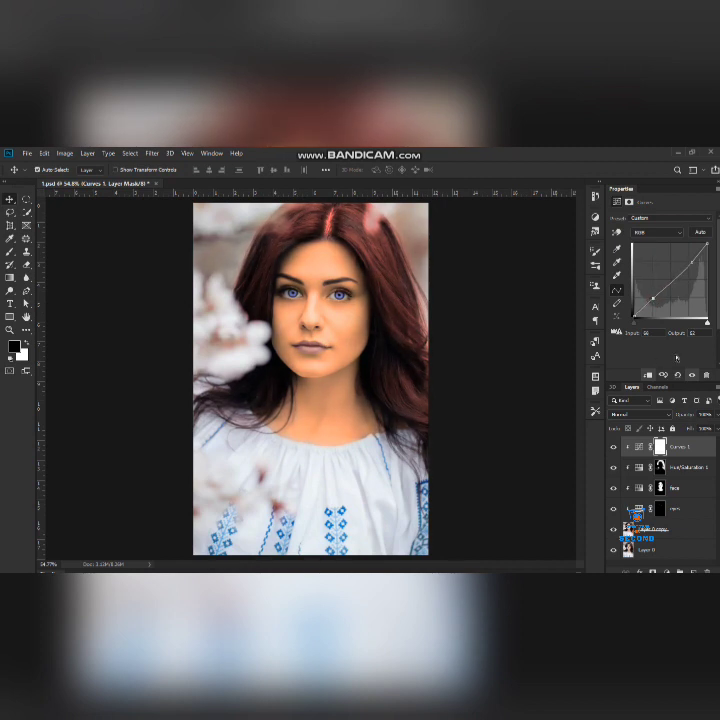
pyautogui.click(673, 282)
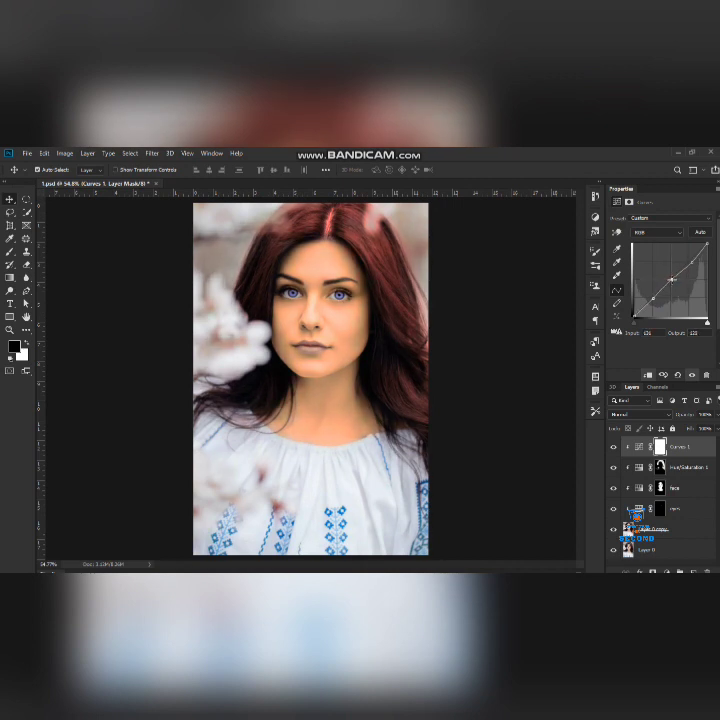
pyautogui.moveTo(673, 282); pyautogui.dragTo(676, 283)
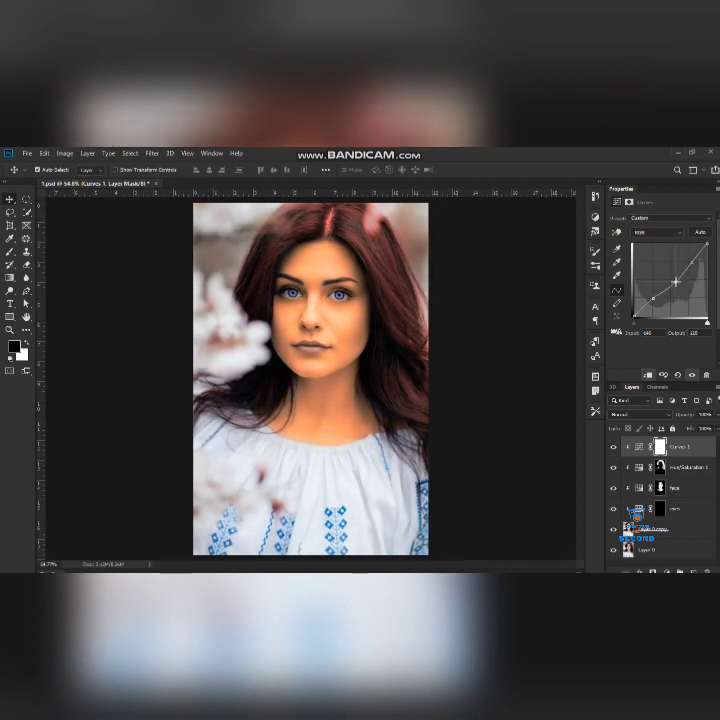
pyautogui.click(641, 488)
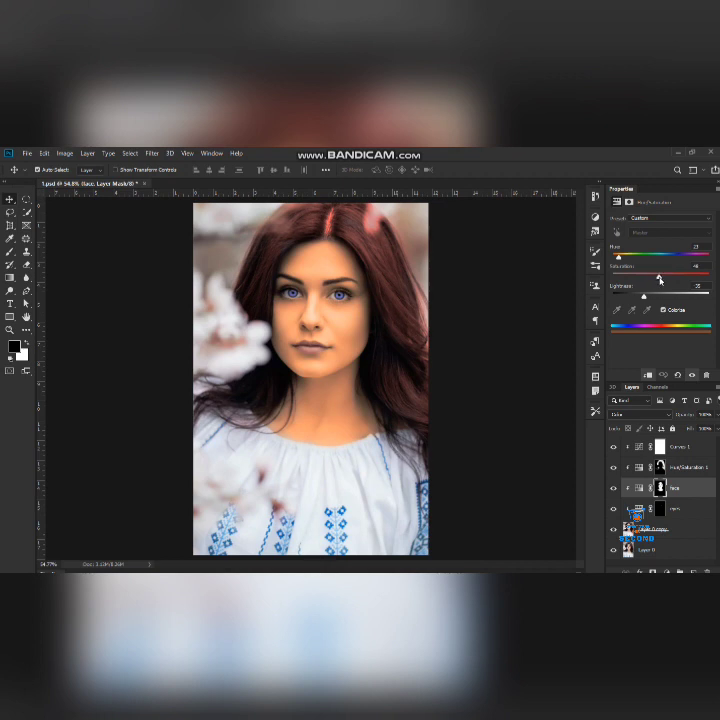
# Step: Nudge the Face tint's Lightness slider slightly, then reselect the Curves 1 layer
pyautogui.moveTo(645, 298)
pyautogui.mouseDown()
pyautogui.moveTo(664, 299)
pyautogui.moveTo(653, 300)
pyautogui.mouseUp()
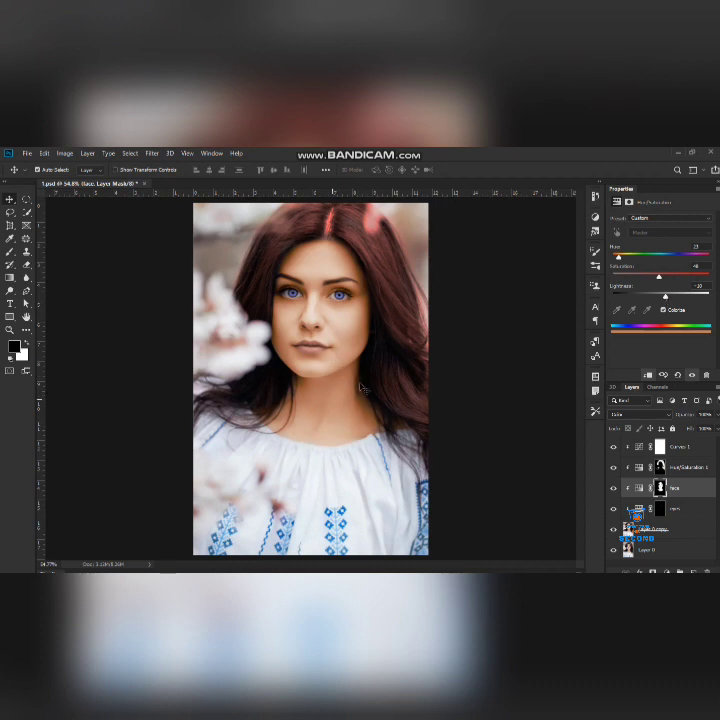
pyautogui.click(686, 448)
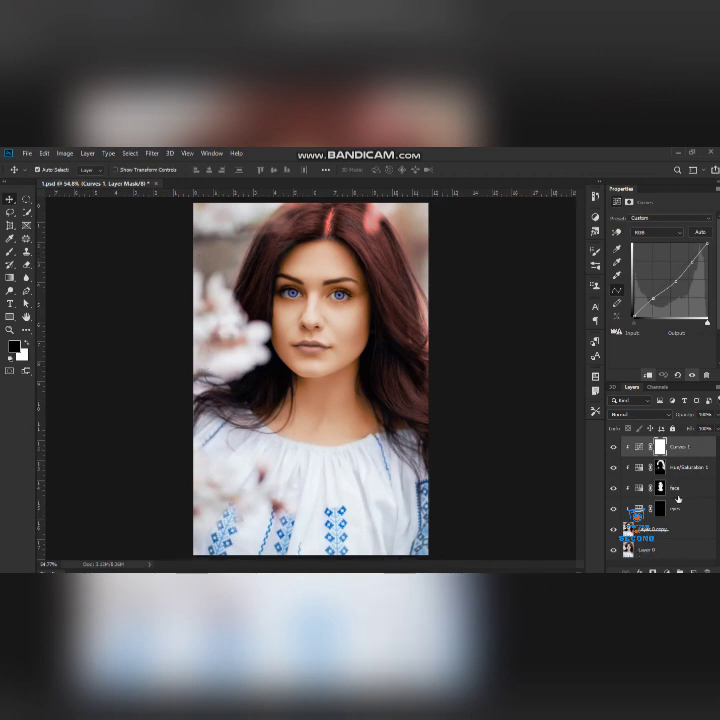
# Step: Add a colorized Hue/Saturation layer with a pink hue and slightly stronger saturation
pyautogui.click(665, 571)
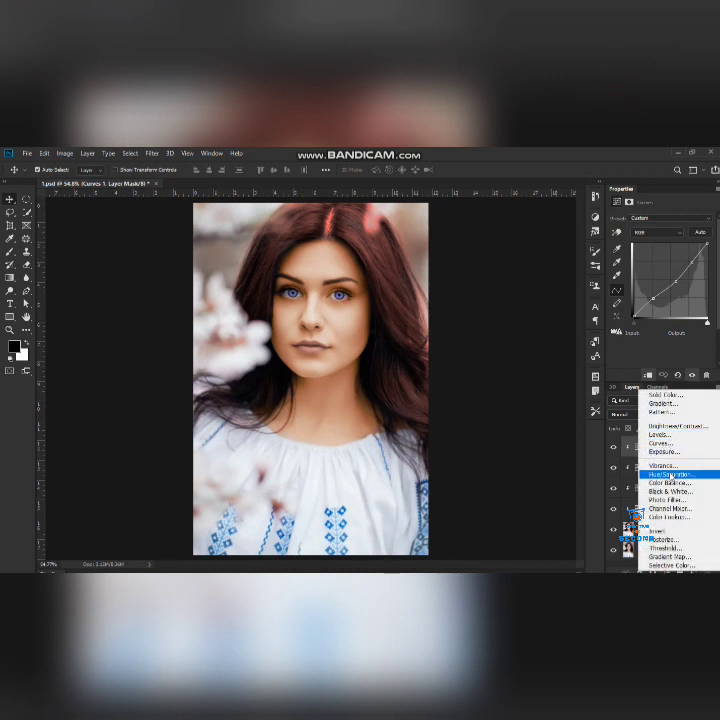
pyautogui.click(670, 474)
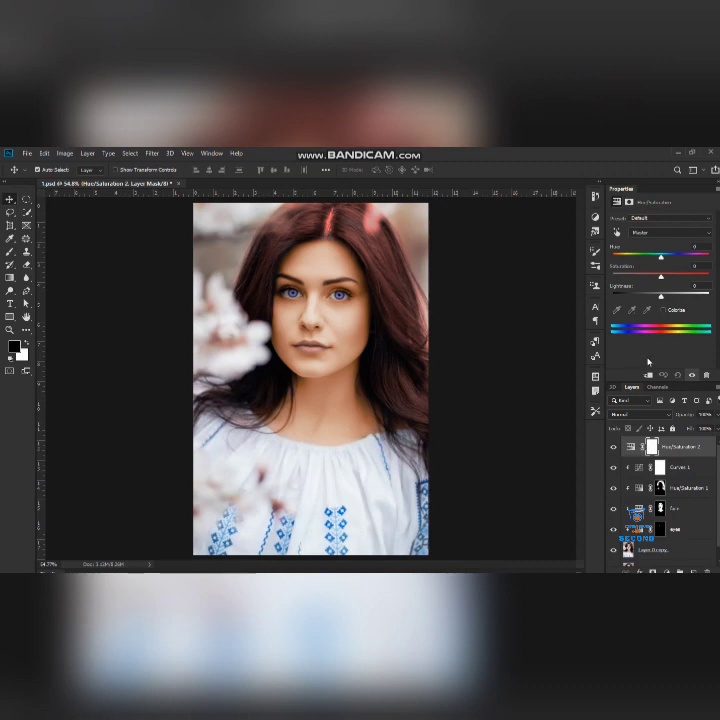
pyautogui.click(662, 311)
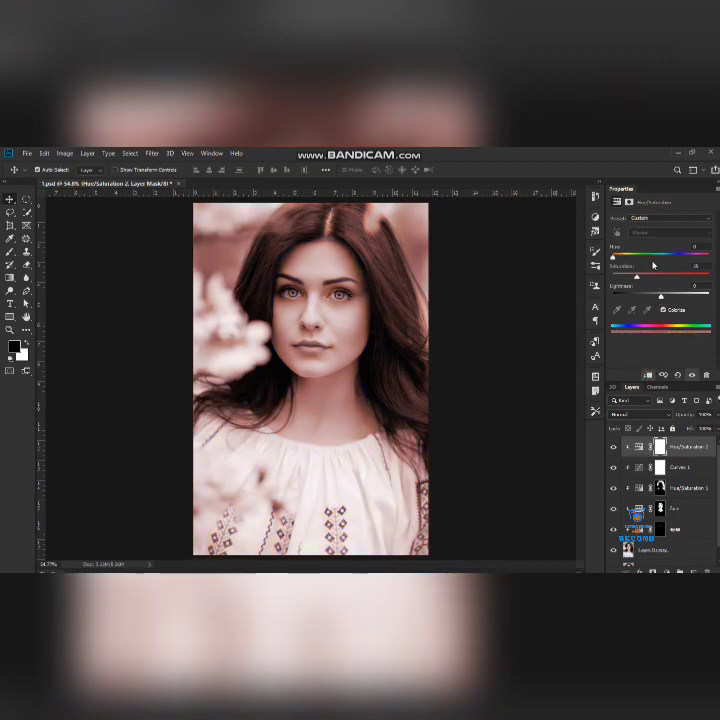
pyautogui.moveTo(613, 257); pyautogui.dragTo(702, 261)
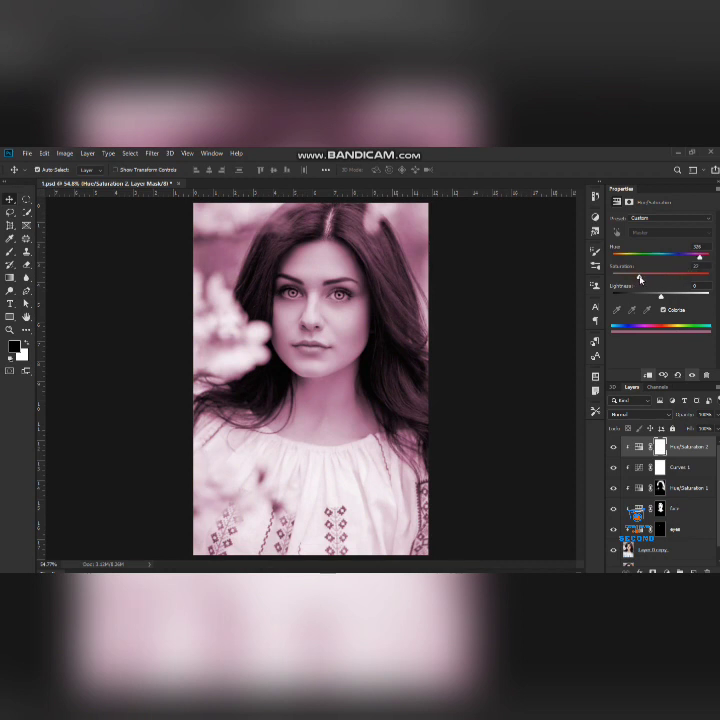
pyautogui.moveTo(638, 278); pyautogui.dragTo(662, 298)
# Step: Set the pink layer's blend mode to Color and invert its mask to hide the tint
pyautogui.click(630, 414)
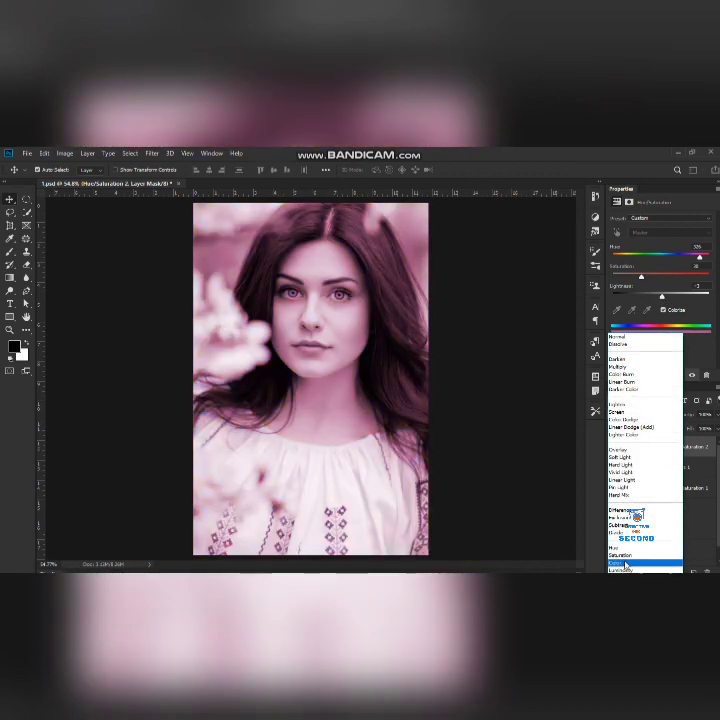
pyautogui.click(625, 564)
pyautogui.click(662, 447)
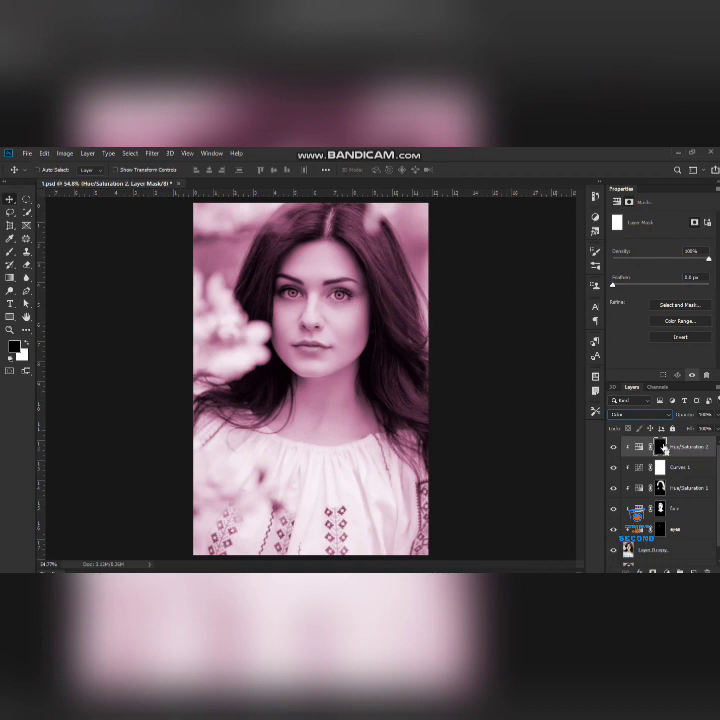
pyautogui.hotkey('ctrl', 'i')
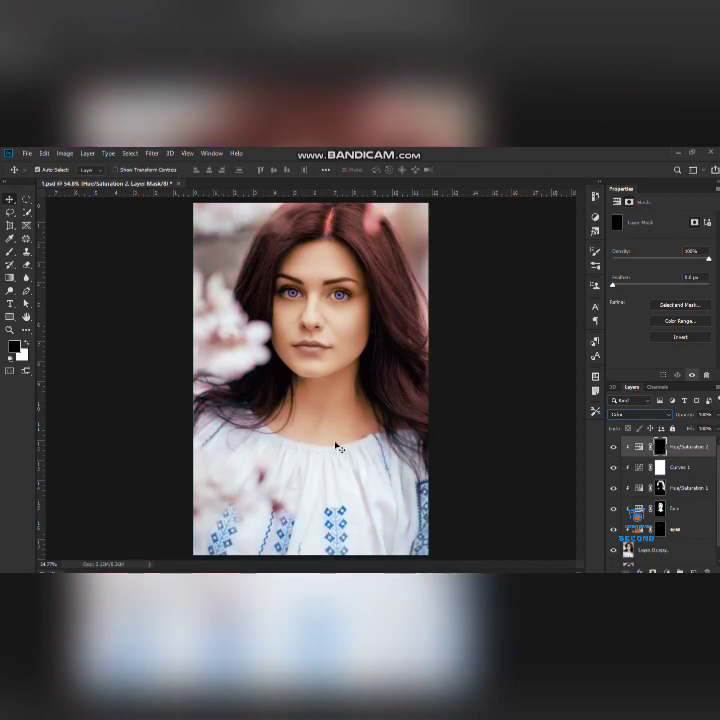
# Step: Set up a smaller white brush at 100% opacity, zoomed in for mask painting
pyautogui.click(9, 251)
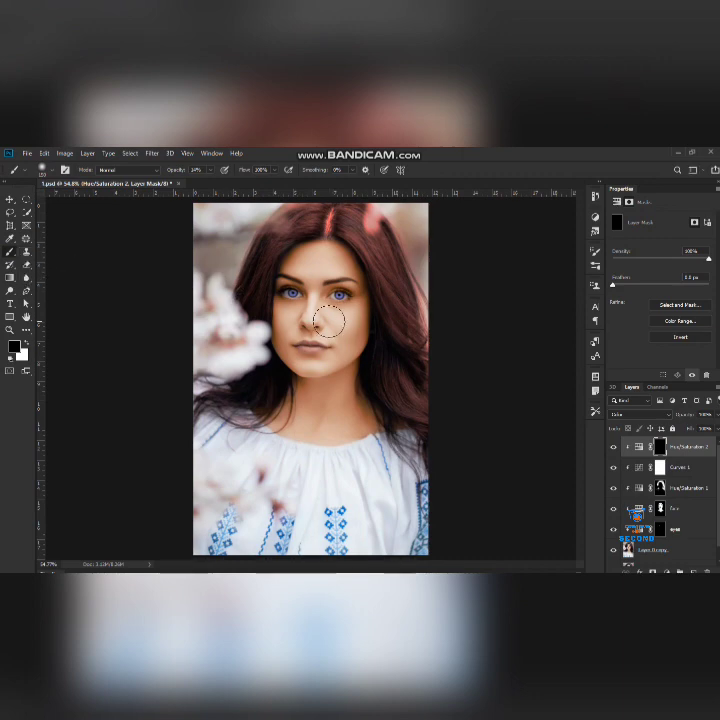
pyautogui.press('[')
pyautogui.press('[')
pyautogui.press('[')
pyautogui.scroll(2, 396, 281)
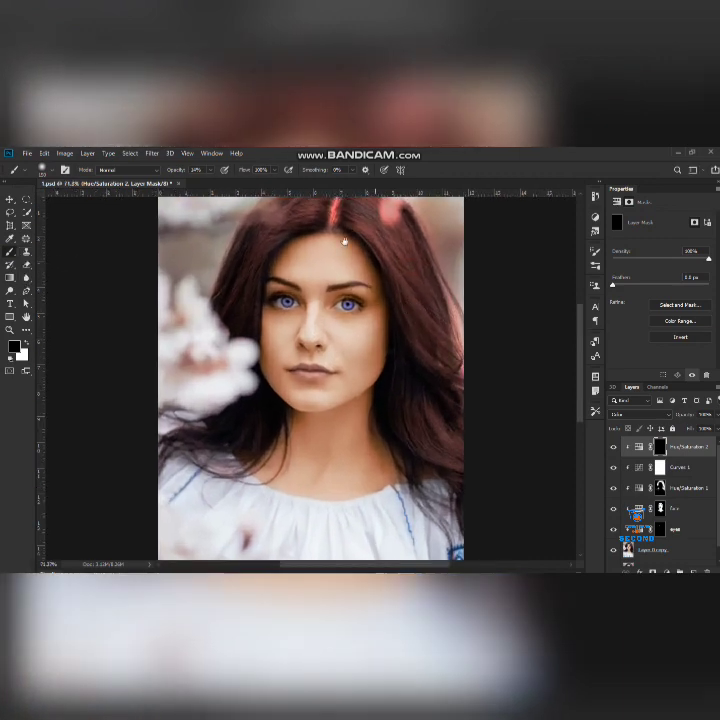
pyautogui.scroll(1, 342, 283)
pyautogui.press('x')
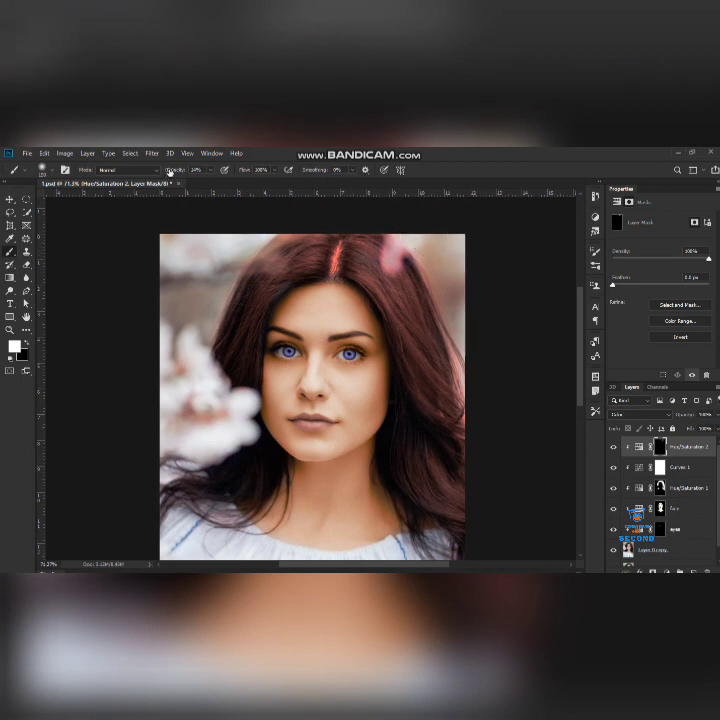
pyautogui.moveTo(170, 172); pyautogui.dragTo(270, 175)
# Step: Paint pink onto the upper-right, top-left, left-edge and lower-left blossoms
pyautogui.moveTo(398, 247)
pyautogui.mouseDown()
pyautogui.moveTo(426, 236)
pyautogui.moveTo(477, 276)
pyautogui.moveTo(455, 246)
pyautogui.moveTo(480, 338)
pyautogui.mouseUp()
pyautogui.moveTo(182, 249)
pyautogui.mouseDown()
pyautogui.moveTo(254, 238)
pyautogui.moveTo(238, 233)
pyautogui.moveTo(192, 243)
pyautogui.moveTo(244, 241)
pyautogui.moveTo(204, 241)
pyautogui.mouseUp()
pyautogui.moveTo(148, 321)
pyautogui.mouseDown()
pyautogui.moveTo(146, 407)
pyautogui.moveTo(185, 346)
pyautogui.moveTo(203, 399)
pyautogui.moveTo(212, 399)
pyautogui.moveTo(166, 458)
pyautogui.moveTo(233, 426)
pyautogui.moveTo(225, 405)
pyautogui.moveTo(239, 401)
pyautogui.moveTo(193, 394)
pyautogui.moveTo(190, 432)
pyautogui.mouseUp()
pyautogui.scroll(-3, 182, 346)
pyautogui.scroll(-1, 182, 346)
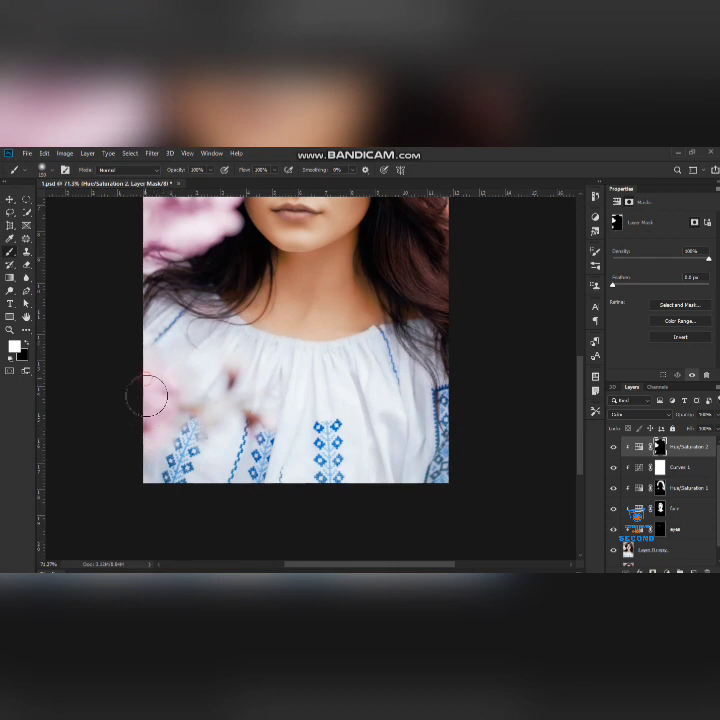
pyautogui.moveTo(146, 396)
pyautogui.mouseDown()
pyautogui.moveTo(154, 379)
pyautogui.moveTo(135, 411)
pyautogui.moveTo(193, 386)
pyautogui.moveTo(242, 377)
pyautogui.moveTo(220, 423)
pyautogui.moveTo(262, 410)
pyautogui.moveTo(244, 415)
pyautogui.moveTo(231, 381)
pyautogui.moveTo(243, 382)
pyautogui.moveTo(260, 399)
pyautogui.moveTo(166, 378)
pyautogui.moveTo(143, 433)
pyautogui.mouseUp()
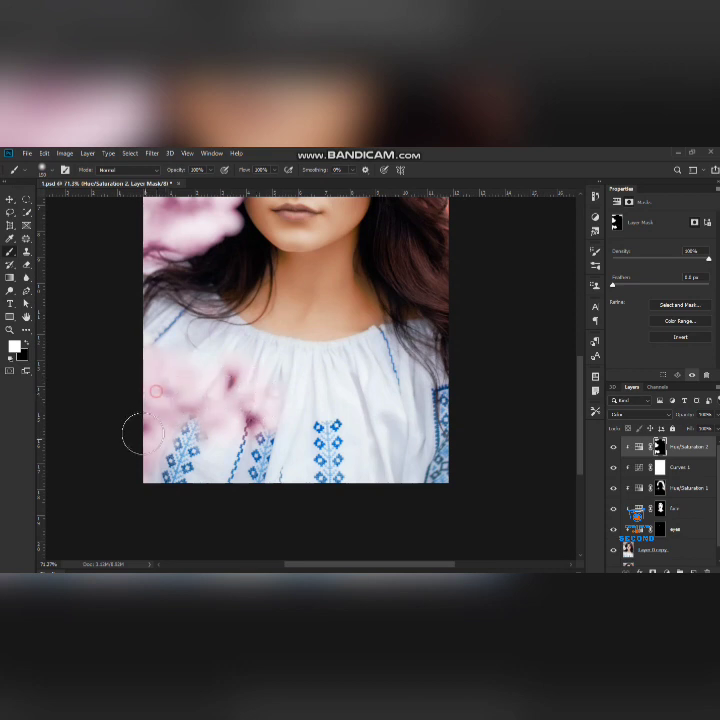
# Step: Slightly darken the pink tint's lightness in the Hue/Saturation 2 settings
pyautogui.click(637, 450)
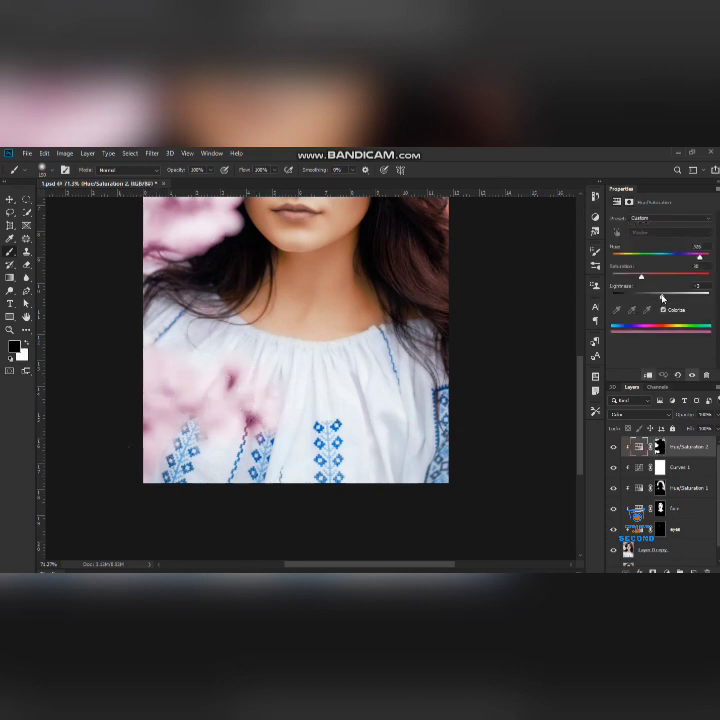
pyautogui.moveTo(661, 298); pyautogui.dragTo(666, 298)
pyautogui.scroll(2, 315, 426)
pyautogui.scroll(3, 325, 476)
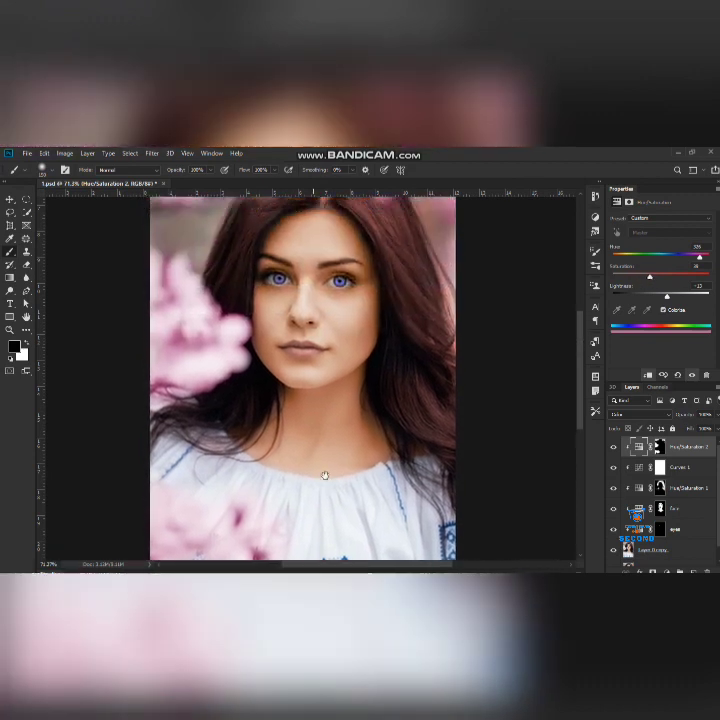
pyautogui.scroll(1, 329, 405)
pyautogui.scroll(1, 331, 396)
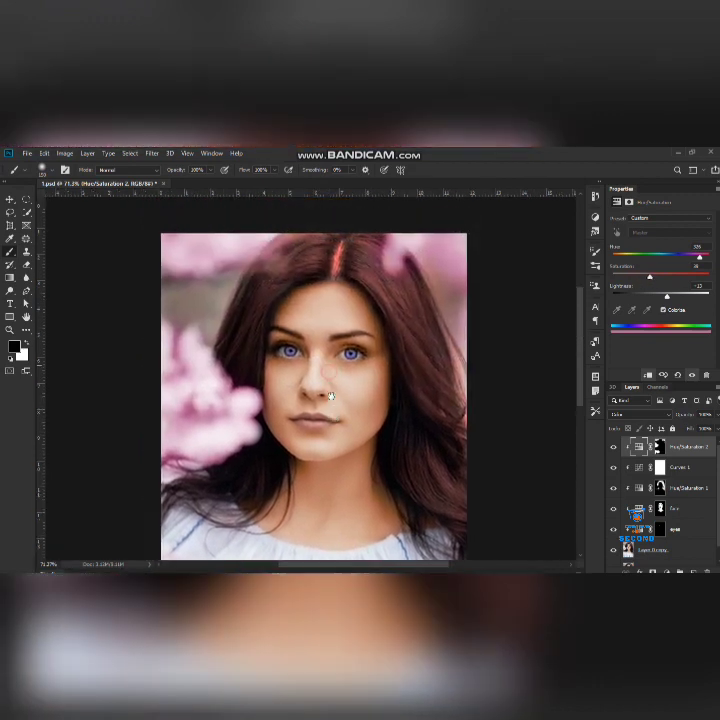
# Step: Reselect the pink layer's mask and switch to a black brush at about half opacity
pyautogui.click(252, 241)
pyautogui.press('Return')
pyautogui.click(660, 446)
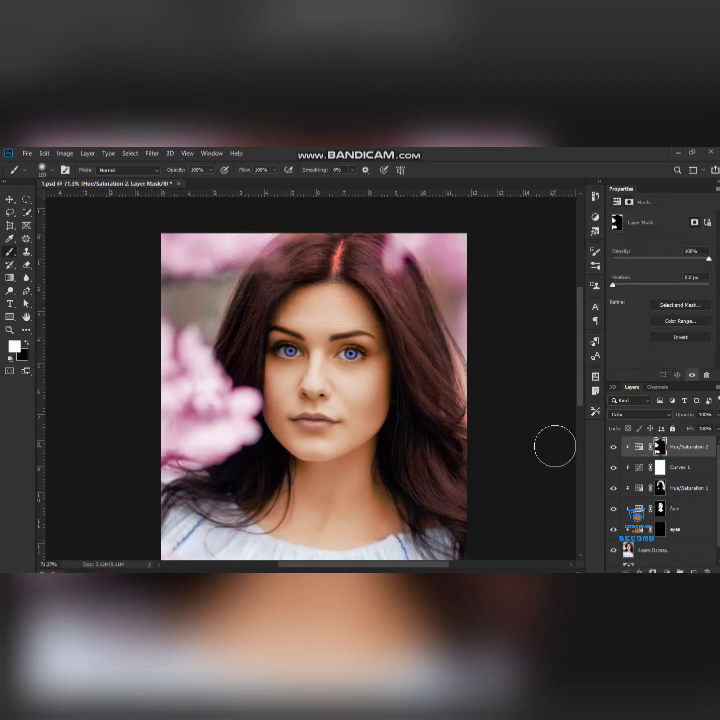
pyautogui.press('x')
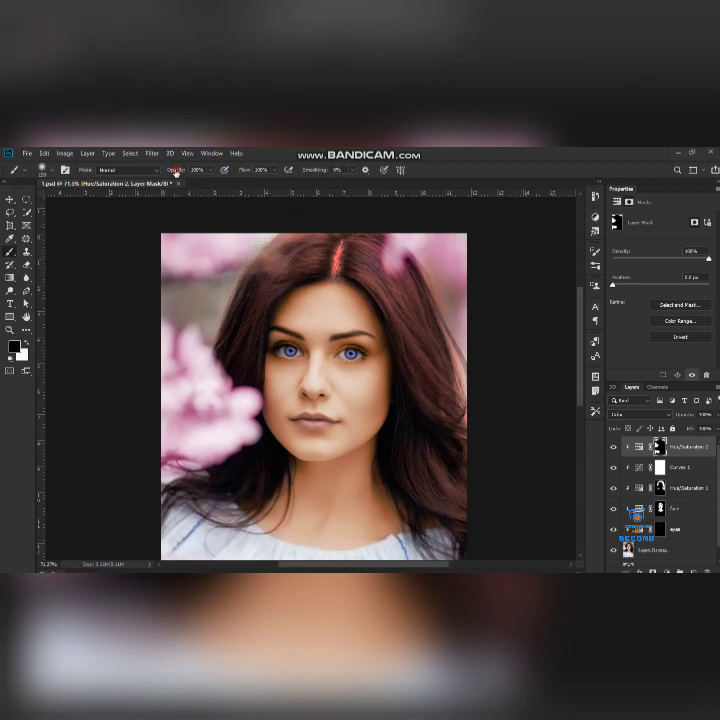
pyautogui.moveTo(175, 171); pyautogui.dragTo(161, 168)
# Step: Paint white on the Hue/Saturation 1 mask to extend the reddish-brown tint over the hair parting
pyautogui.click(660, 488)
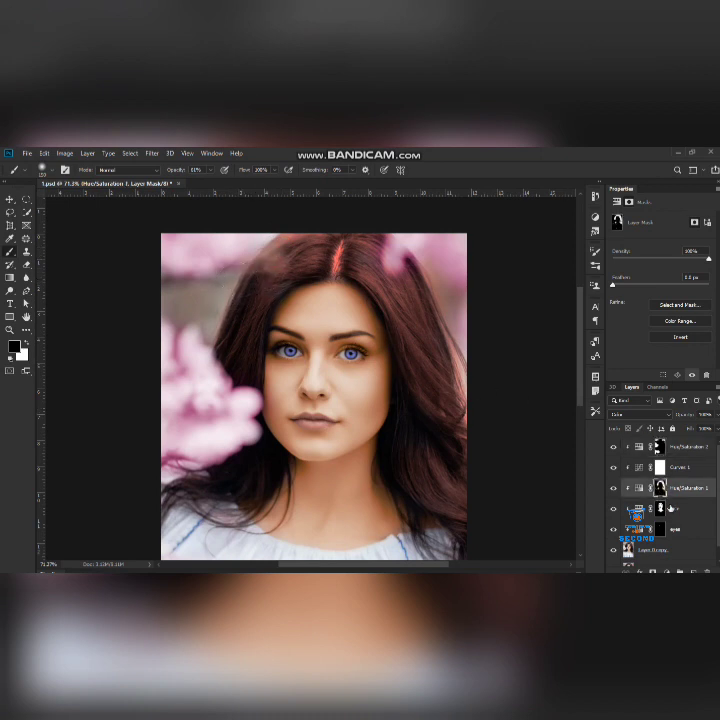
pyautogui.press('x')
pyautogui.moveTo(340, 270)
pyautogui.mouseDown()
pyautogui.moveTo(337, 250)
pyautogui.moveTo(333, 262)
pyautogui.moveTo(357, 253)
pyautogui.mouseUp()
pyautogui.press('x')
# Step: Repaint the parting on that mask, including strokes at 37% brush opacity, to soften the red streak
pyautogui.click(638, 488)
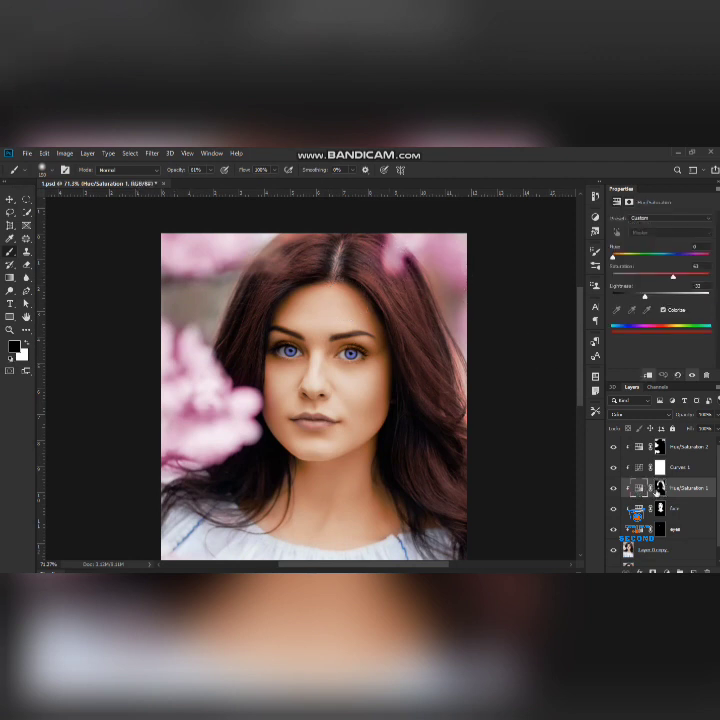
pyautogui.click(660, 488)
pyautogui.press('x')
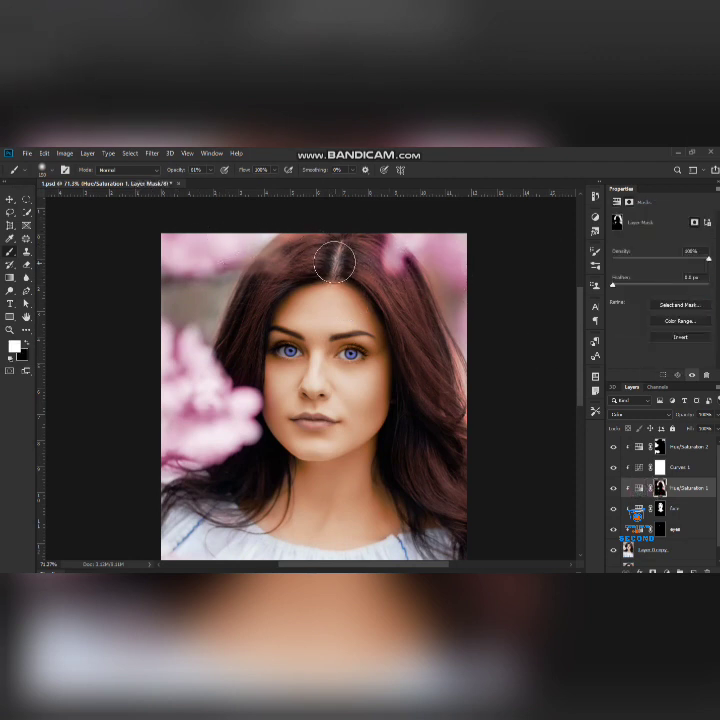
pyautogui.moveTo(335, 262); pyautogui.dragTo(339, 253)
pyautogui.moveTo(329, 238); pyautogui.dragTo(337, 254)
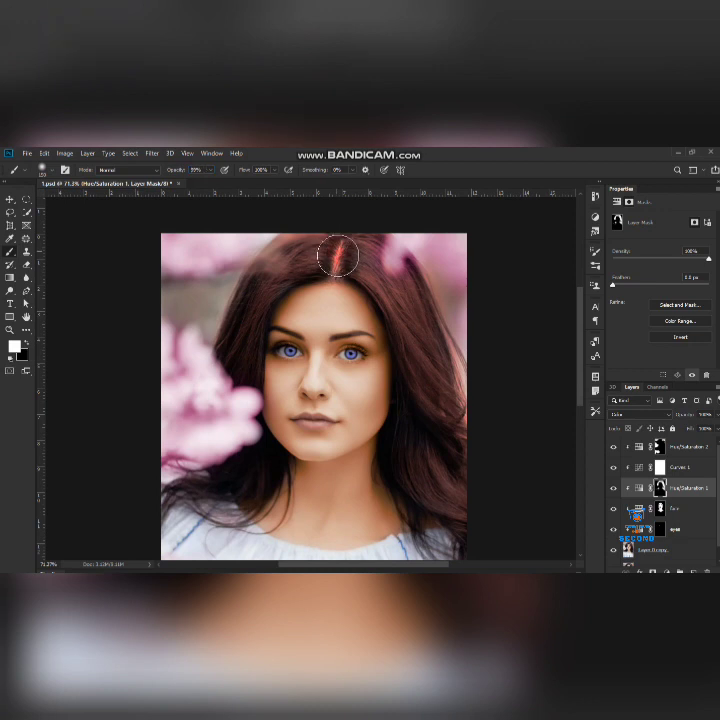
pyautogui.write('37')
pyautogui.write('x')
pyautogui.moveTo(335, 255); pyautogui.dragTo(338, 256)
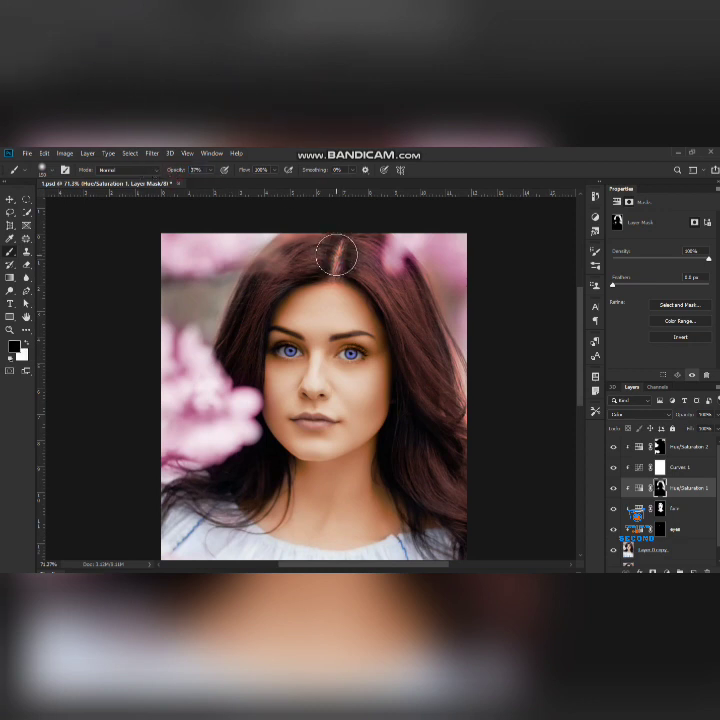
pyautogui.press('x')
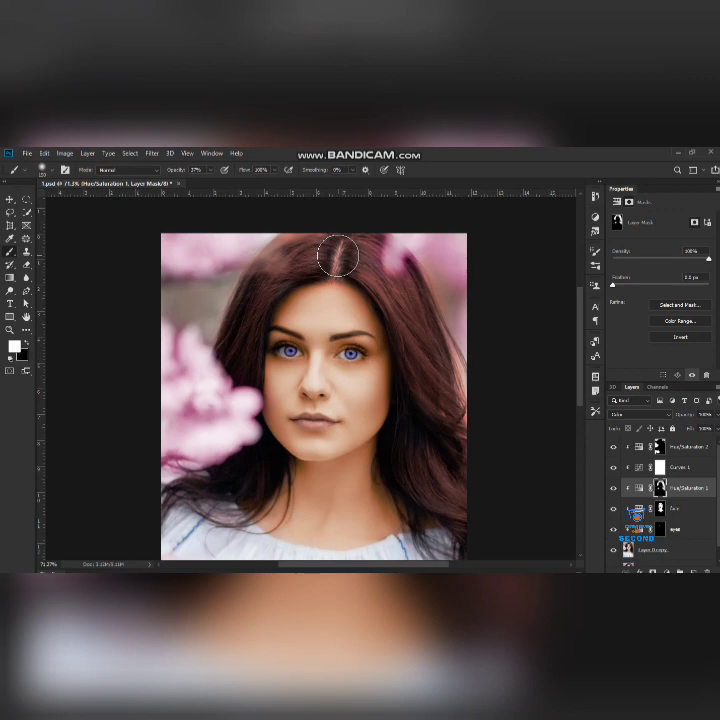